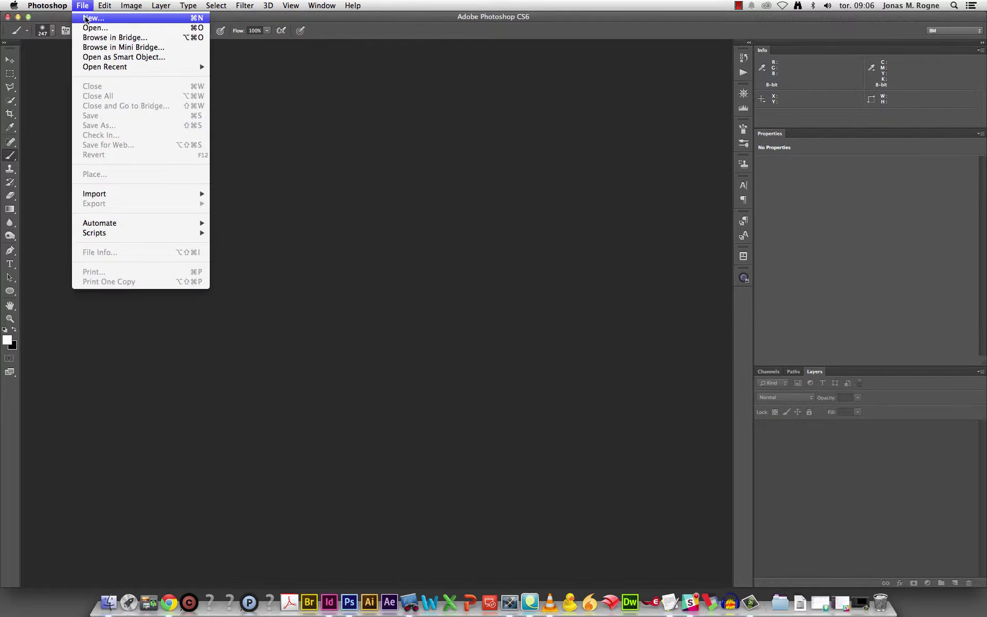
# Create a new 800 × 800 px document using the sRGB IEC61966-2.1 colour profile
pyautogui.click(93, 20)
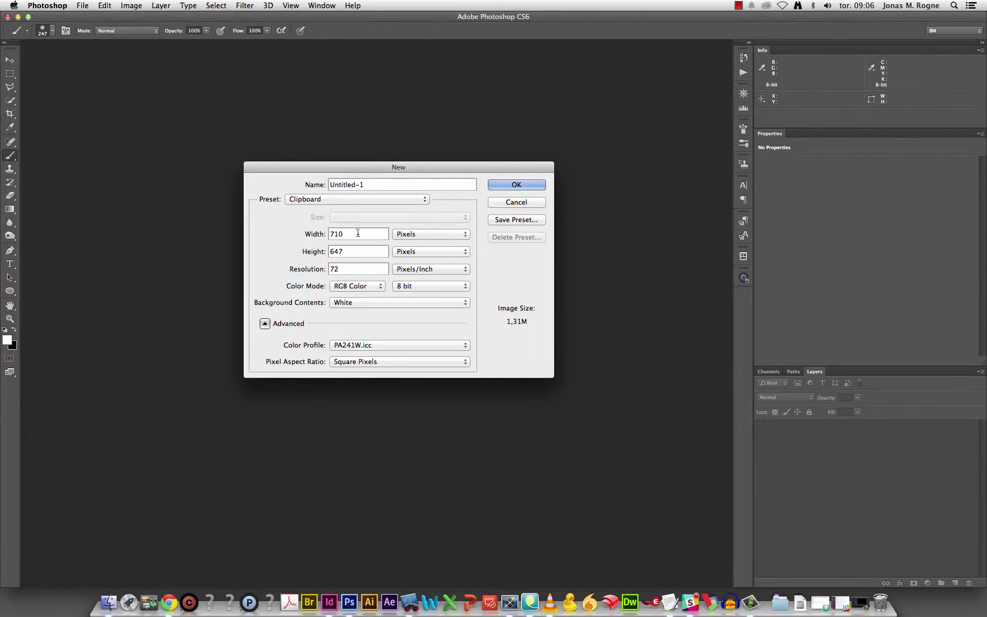
pyautogui.doubleClick(353, 234)
pyautogui.write('120')
pyautogui.press('super+a')
pyautogui.write('800')
pyautogui.press('Tab')
pyautogui.write('800')
pyautogui.click(355, 346)
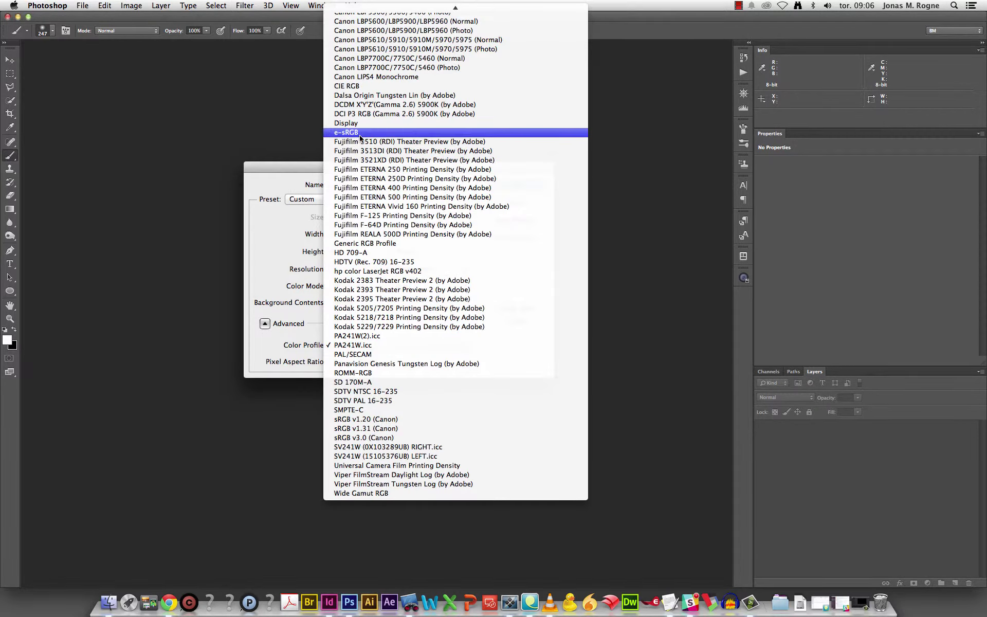
pyautogui.scroll(10, 361, 133)
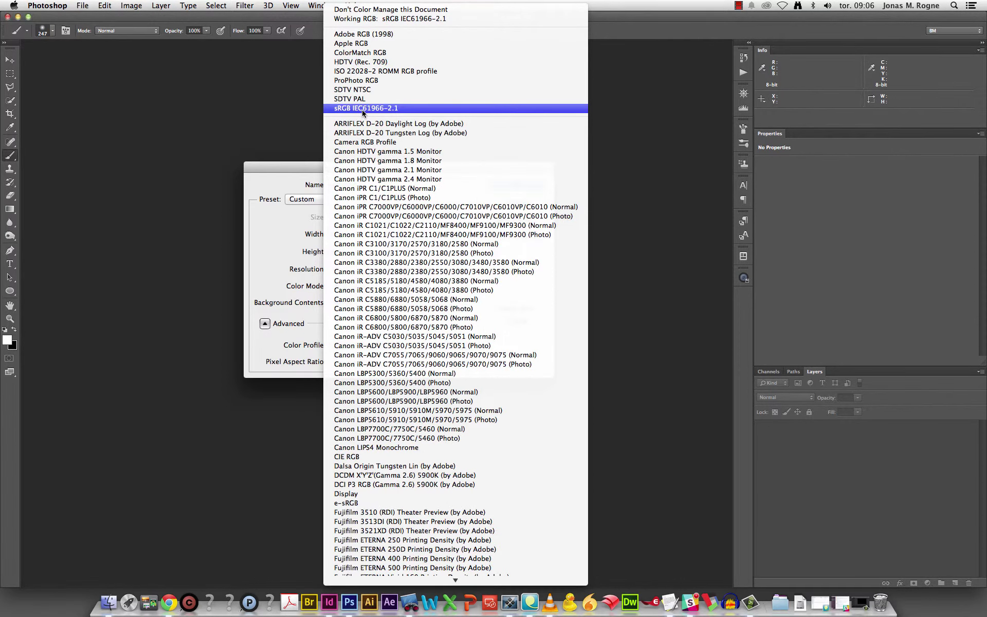
pyautogui.click(363, 108)
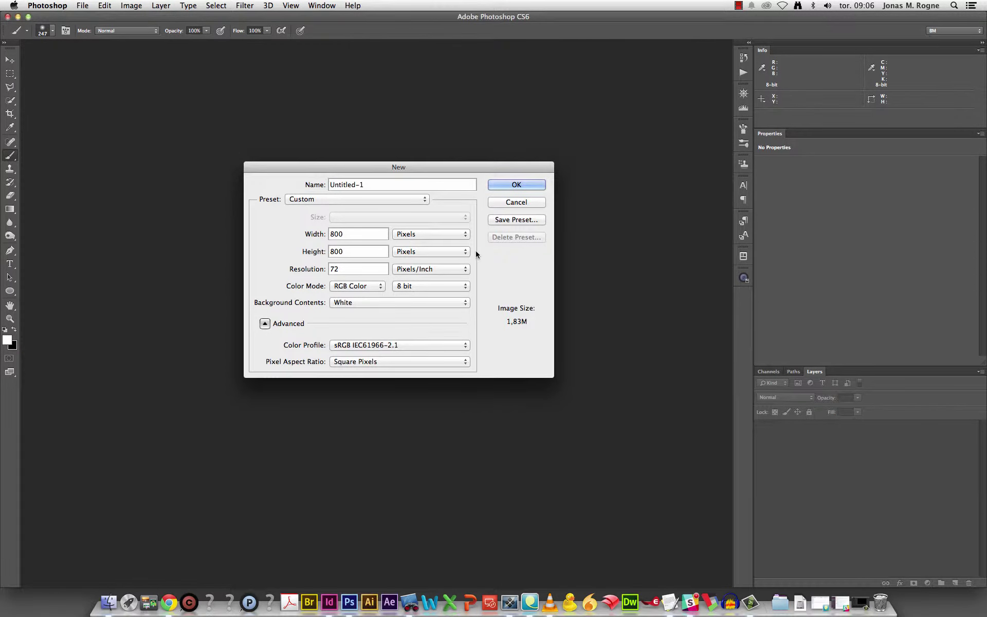
pyautogui.press('Return')
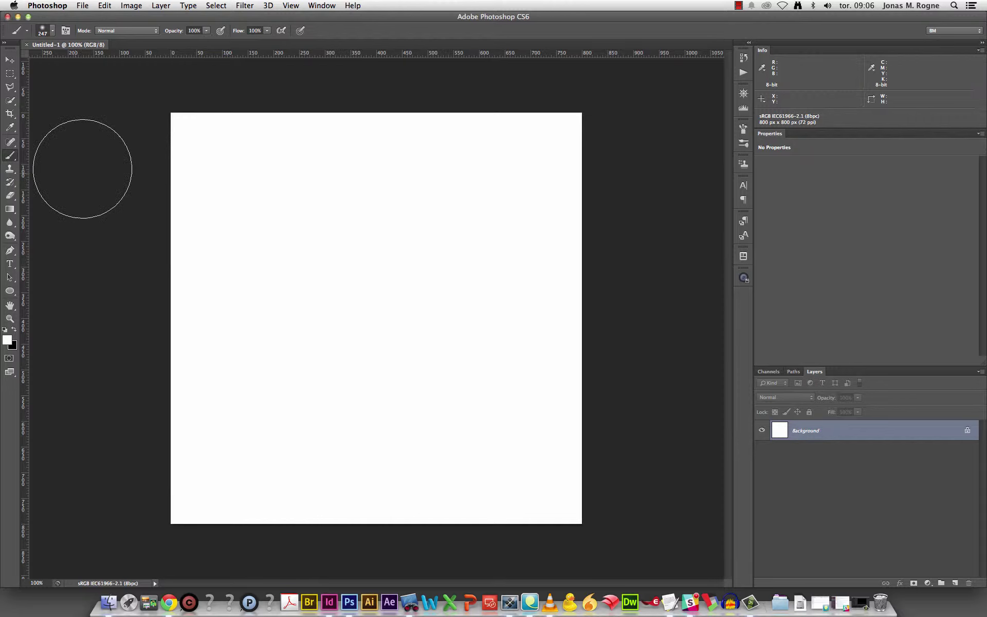
# Drag a vertical guide to x 400 and a horizontal guide to y 400
pyautogui.moveTo(24, 212); pyautogui.dragTo(375, 238)
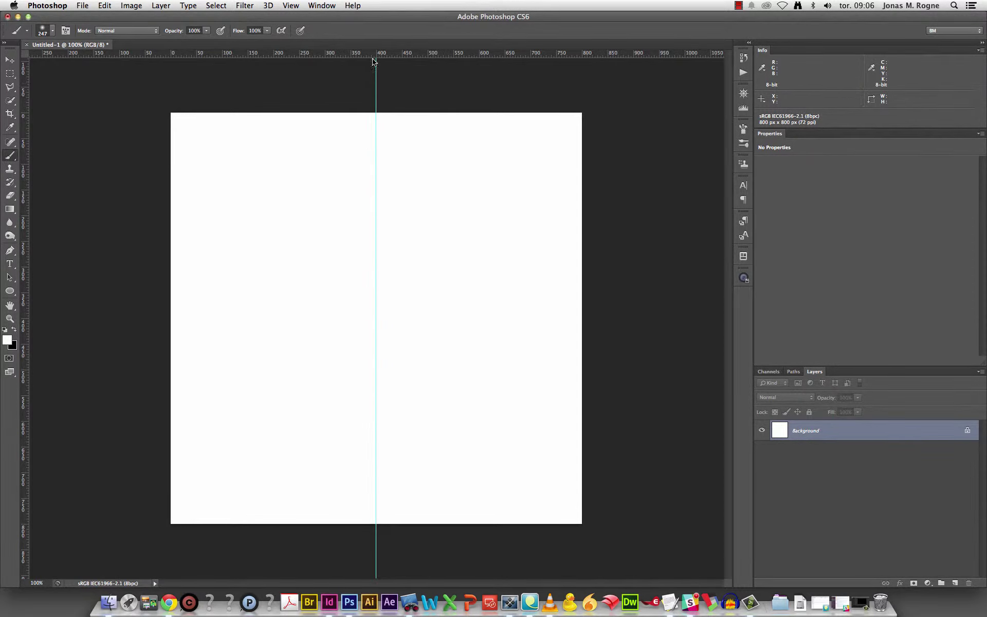
pyautogui.moveTo(376, 55); pyautogui.dragTo(386, 318)
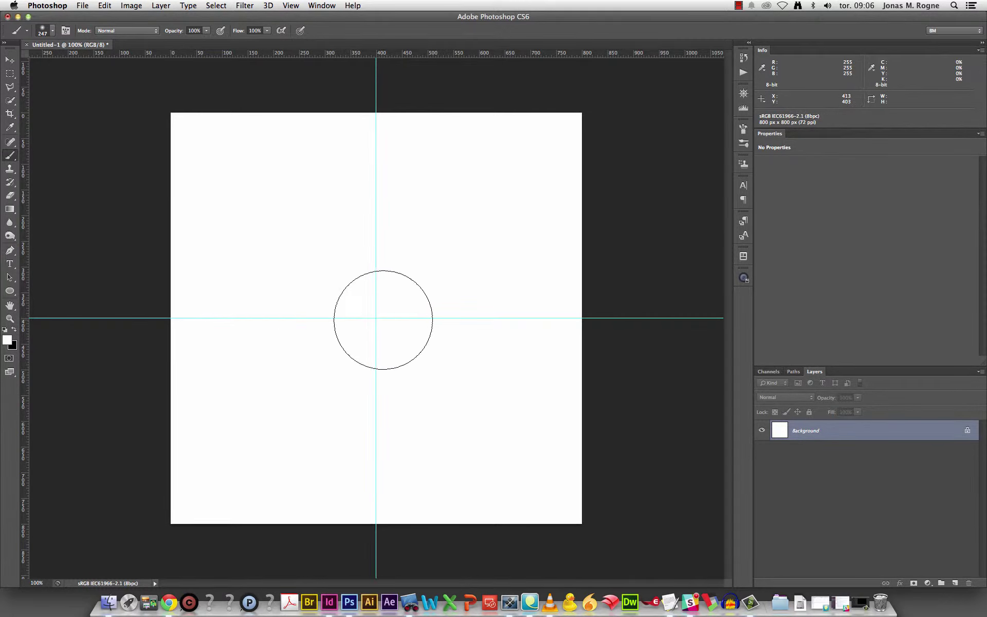
pyautogui.click(10, 73)
pyautogui.click(83, 5)
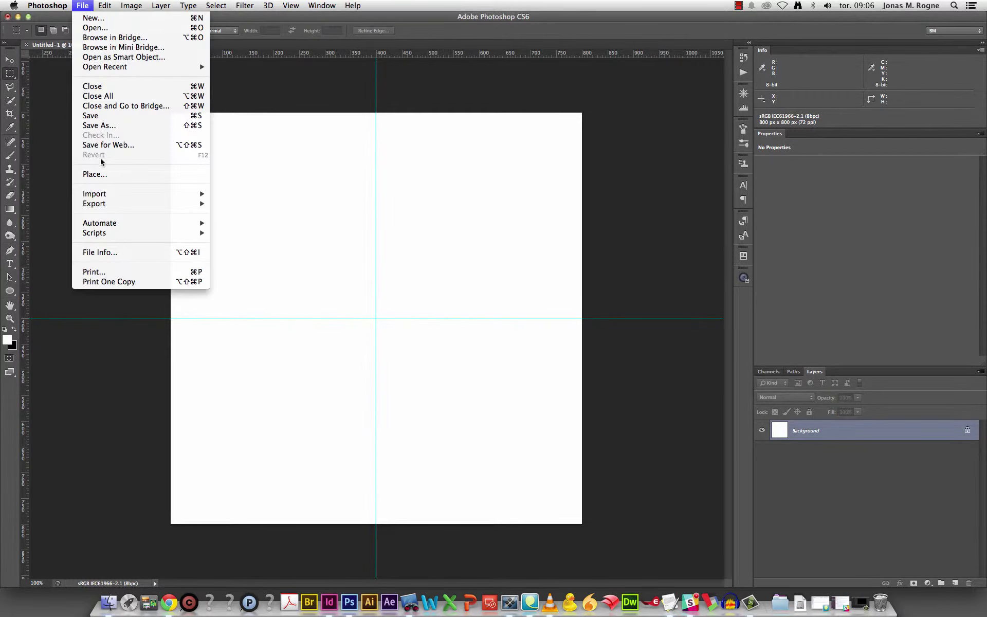
pyautogui.click(98, 174)
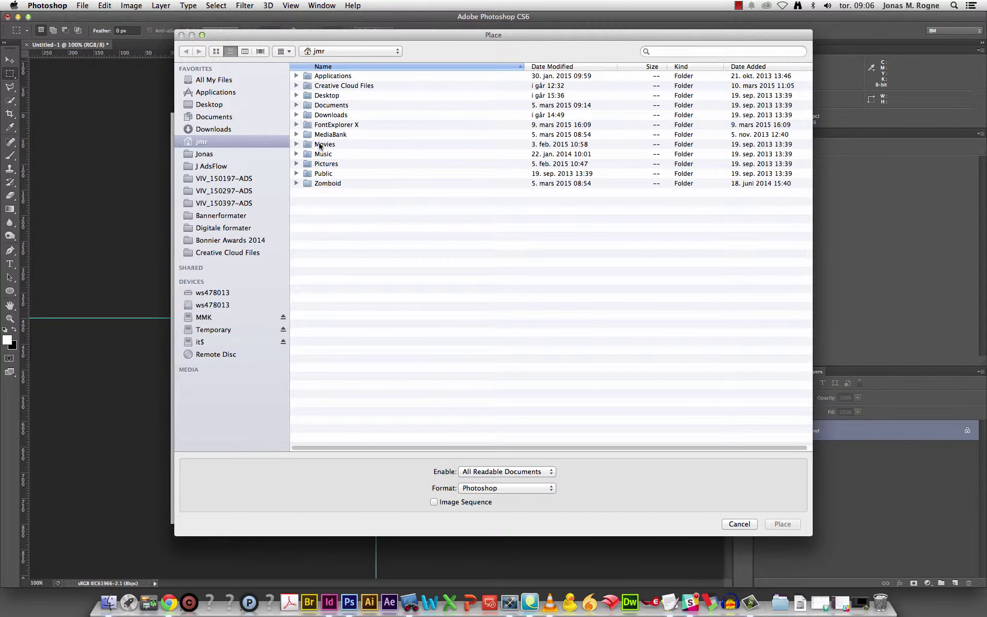
pyautogui.click(215, 155)
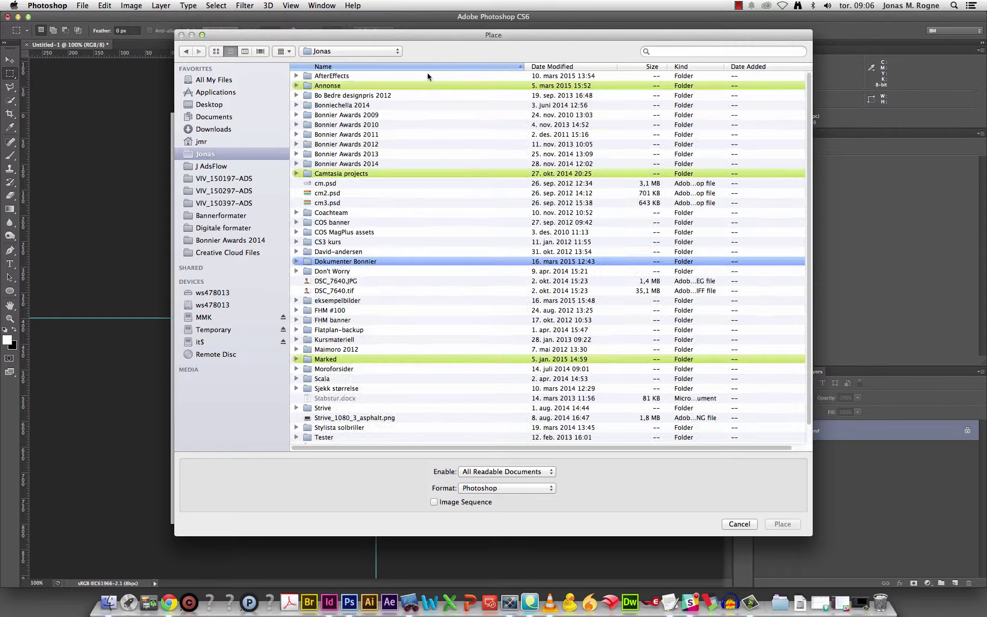
pyautogui.doubleClick(357, 301)
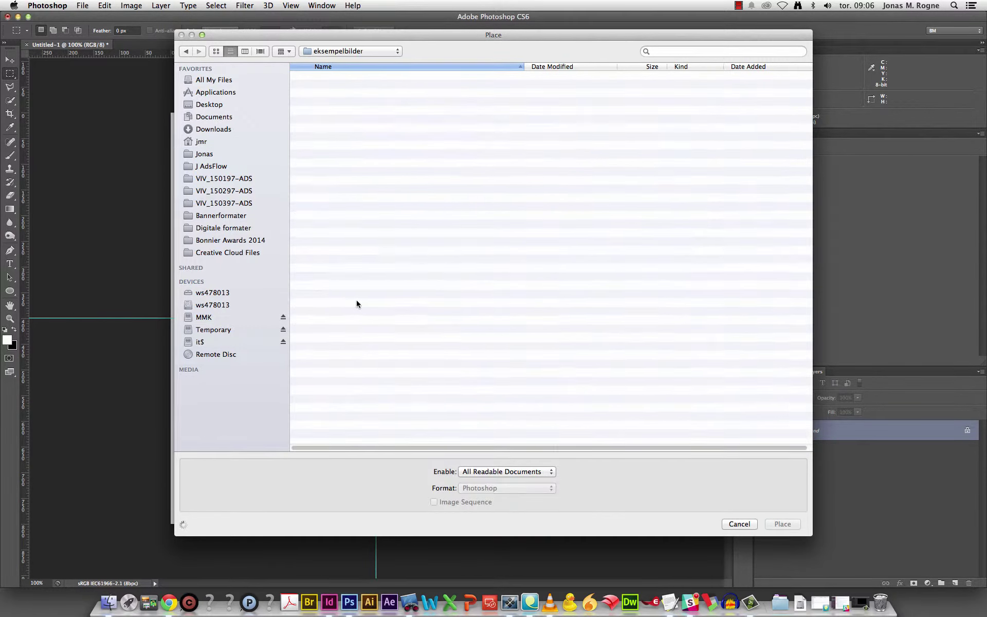
pyautogui.scroll(-5, 360, 329)
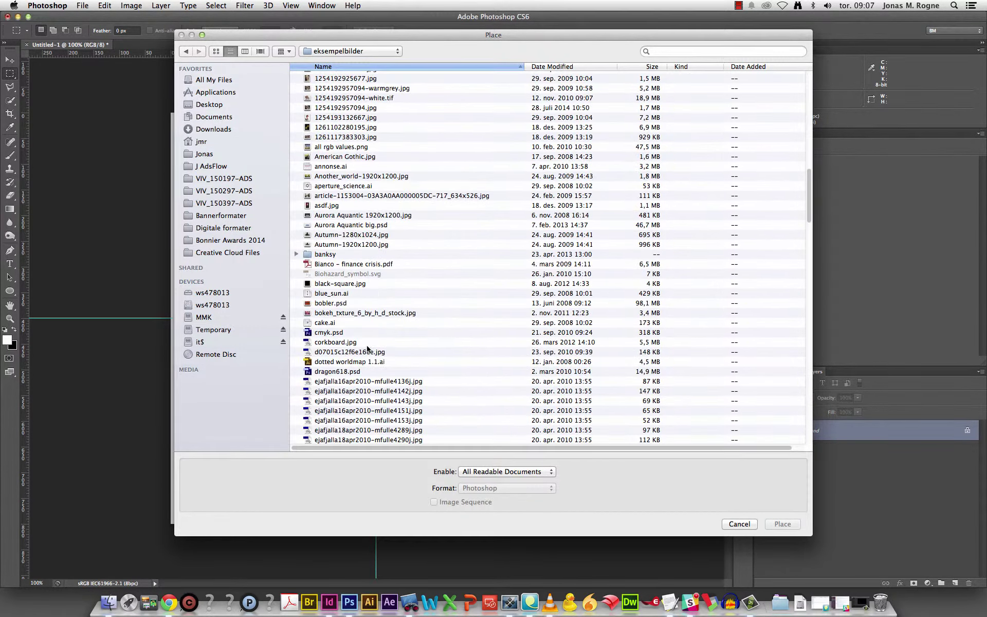
pyautogui.click(363, 343)
pyautogui.scroll(-5, 363, 343)
pyautogui.click(363, 340)
pyautogui.scroll(-5, 363, 341)
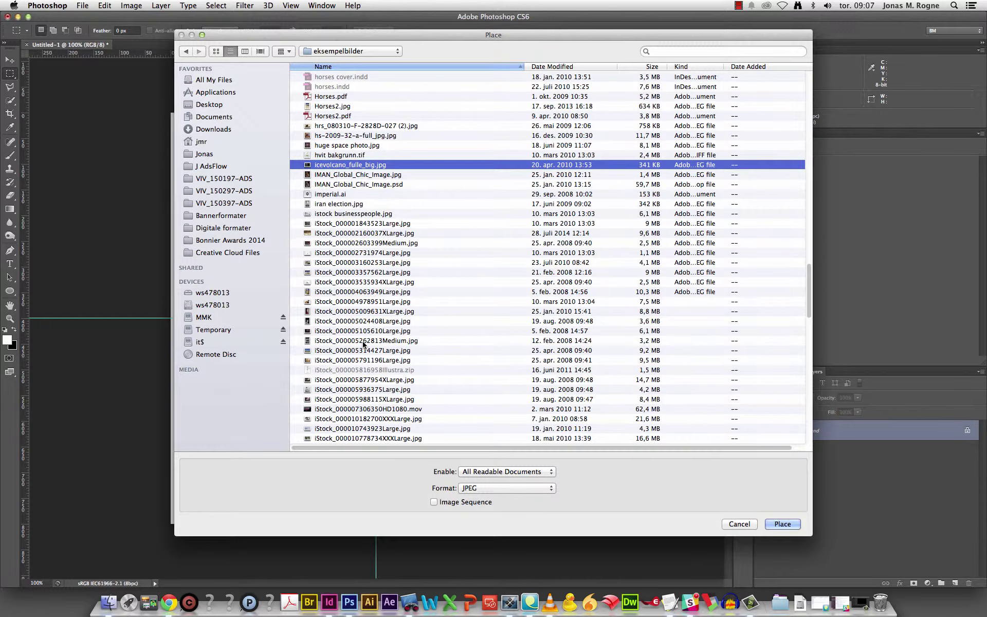
pyautogui.click(363, 340)
# Drop the tattoo photo onto the canvas, shift it right and commit it
pyautogui.doubleClick(363, 340)
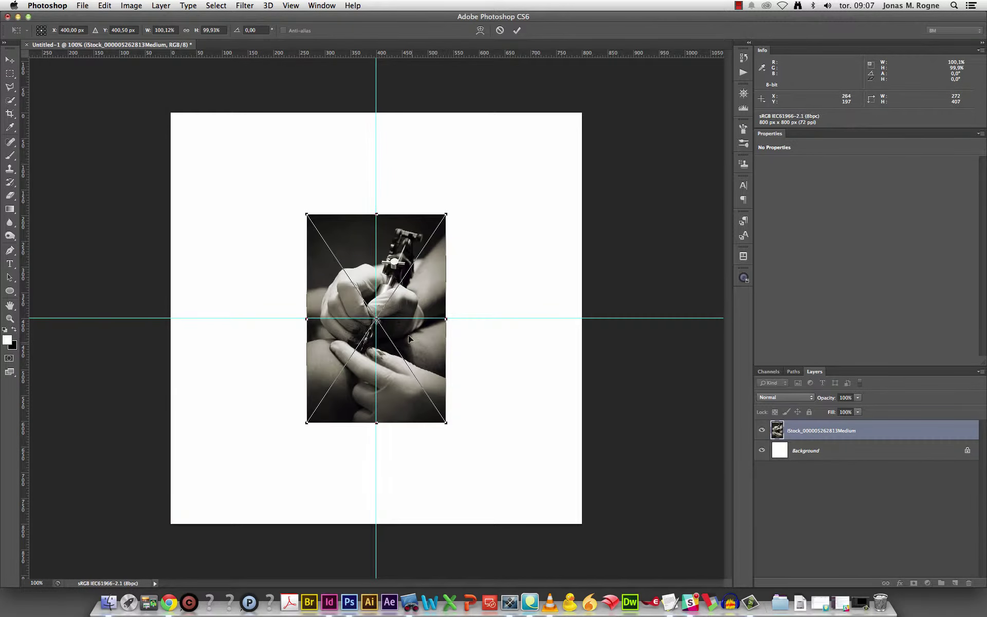
pyautogui.moveTo(408, 335); pyautogui.dragTo(453, 336)
pyautogui.press('m')
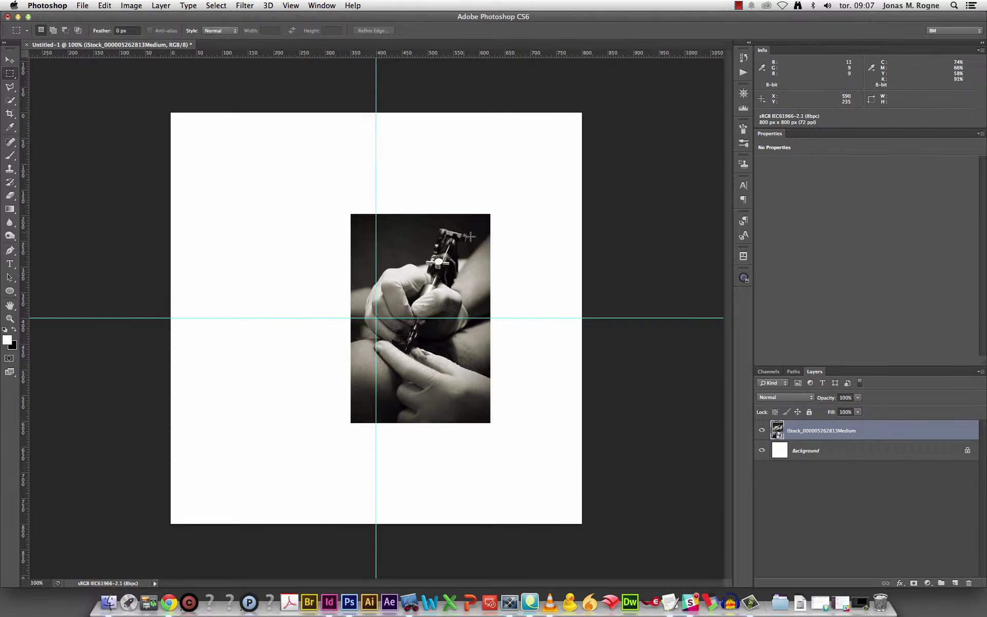
# Scale the tattoo photo to about 135% and rotate it roughly 56°
pyautogui.hotkey('ctrl', 't')
pyautogui.moveTo(490, 214); pyautogui.dragTo(655, 293)
pyautogui.moveTo(508, 262); pyautogui.dragTo(535, 267)
pyautogui.press('Return')
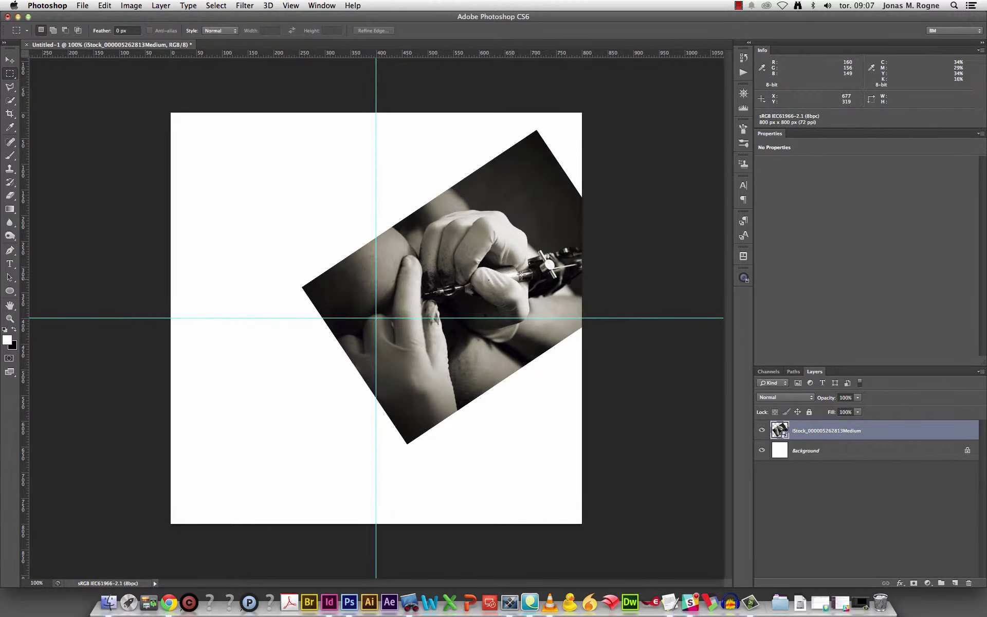
pyautogui.click(8, 251)
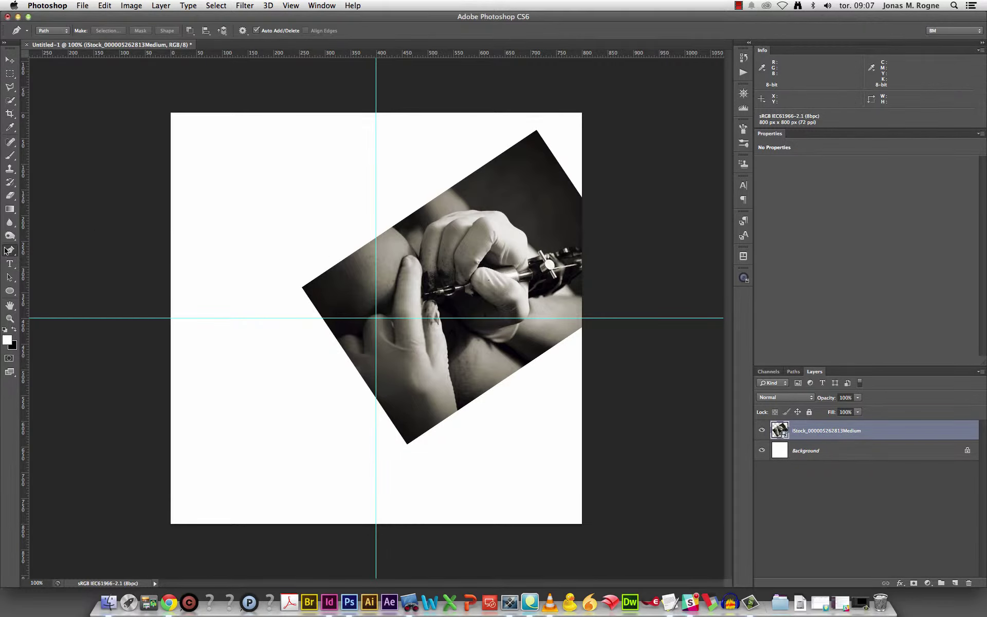
# Draw a rectangle shape rightwards from the guide crossing and select its path
pyautogui.moveTo(5, 251); pyautogui.dragTo(62, 288)
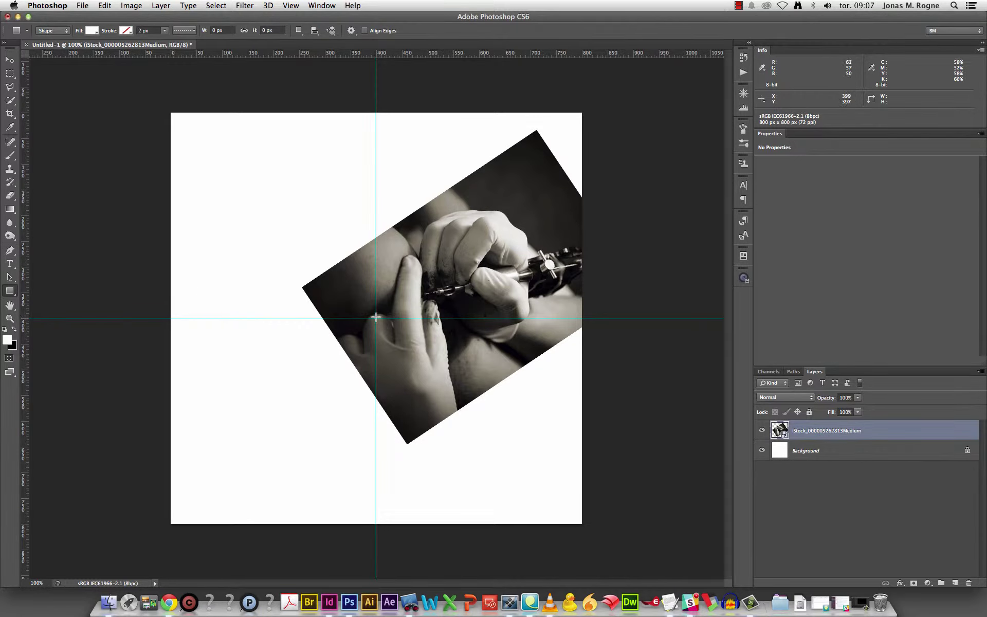
pyautogui.moveTo(376, 318); pyautogui.dragTo(697, 238)
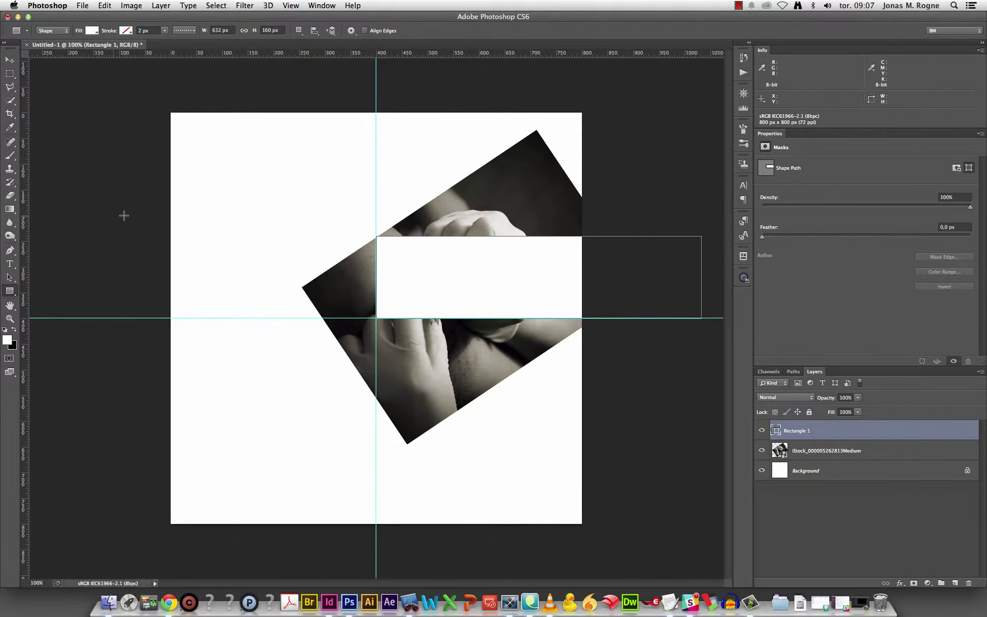
pyautogui.click(9, 278)
pyautogui.click(486, 271)
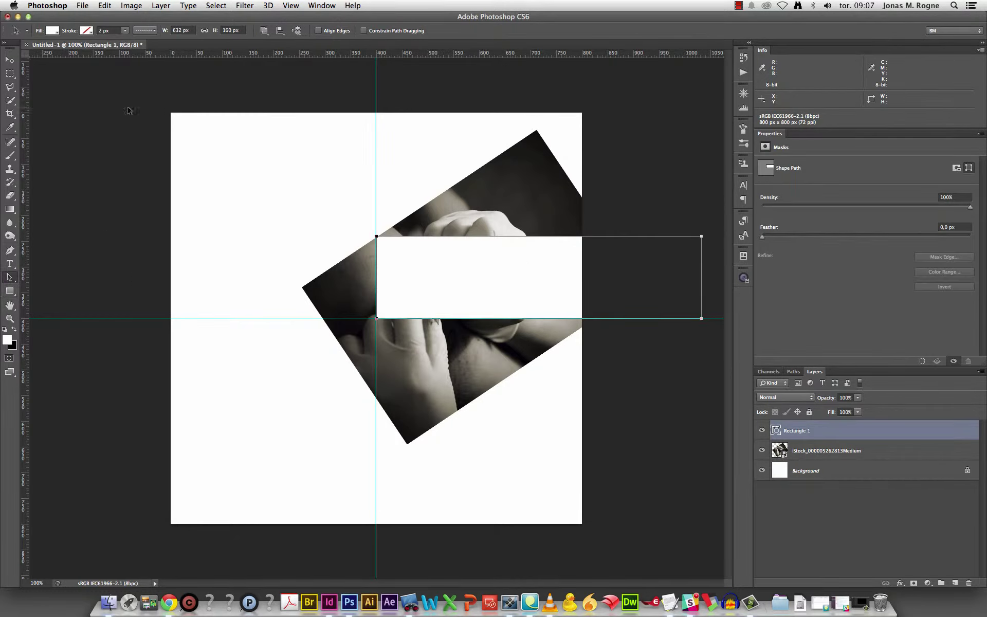
# Rotate the rectangle 22.5° around its bottom-left corner
pyautogui.press('super+t')
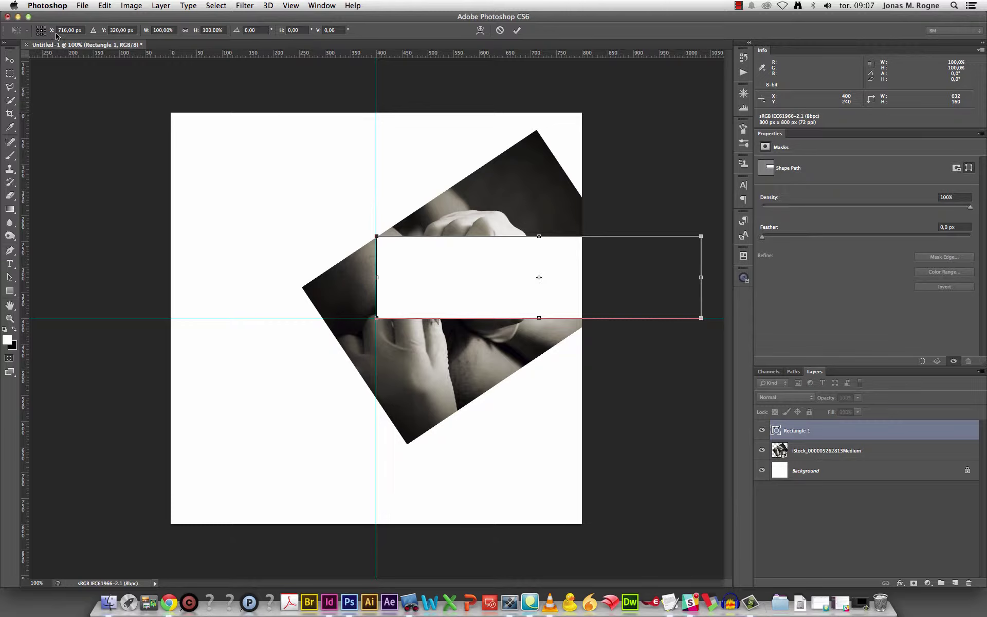
pyautogui.click(39, 33)
pyautogui.click(259, 30)
pyautogui.write('-22,5')
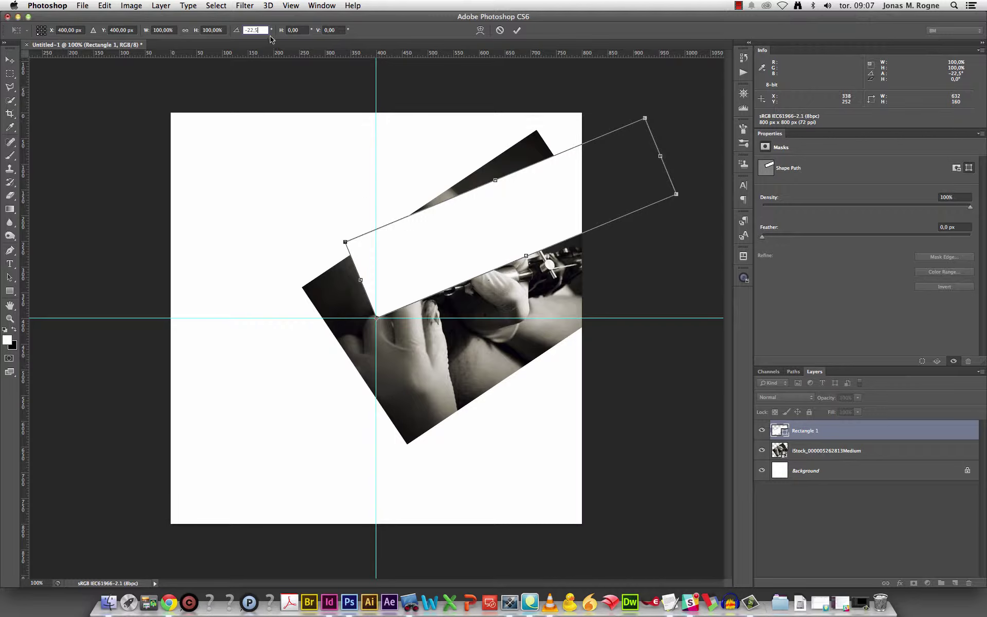
pyautogui.click(247, 30)
pyautogui.press('BackSpace')
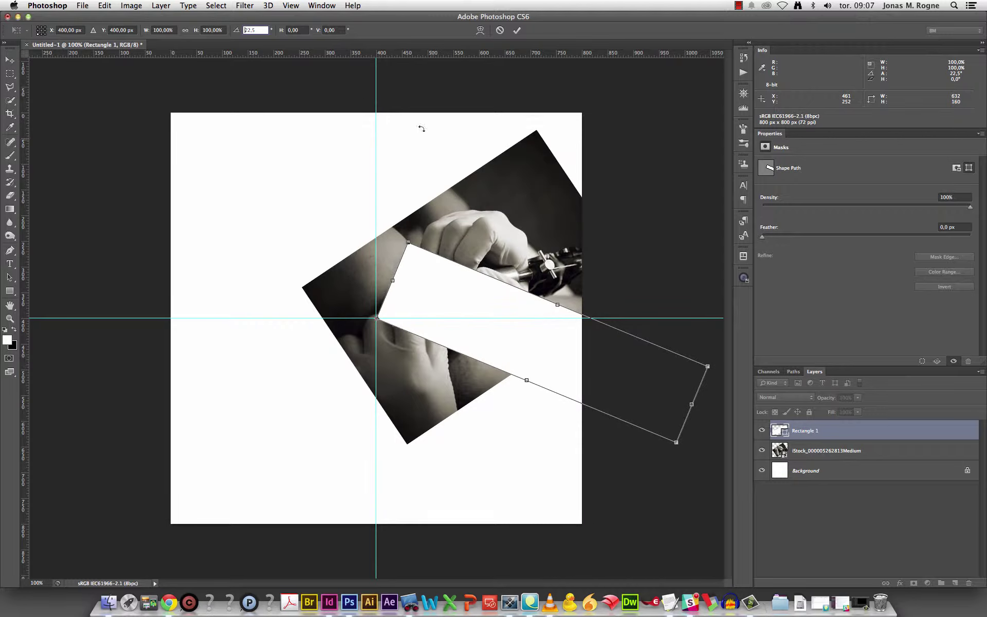
pyautogui.press('Return')
pyautogui.doubleClick(483, 287)
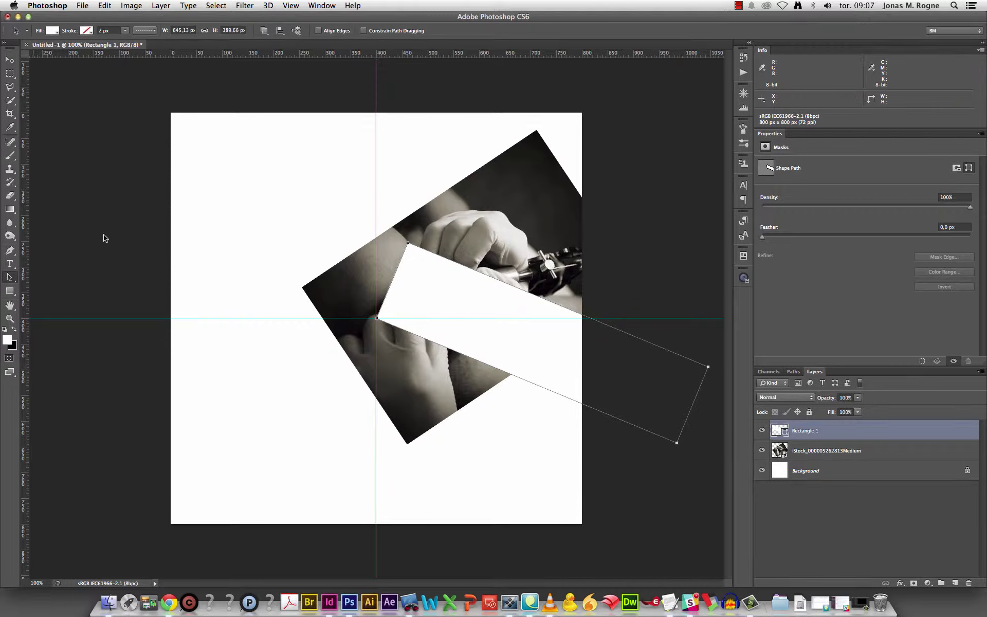
# Move a rectangle corner onto the horizontal guide and put the shape below the photo layer
pyautogui.moveTo(7, 282); pyautogui.dragTo(40, 290)
pyautogui.moveTo(408, 245); pyautogui.dragTo(717, 319)
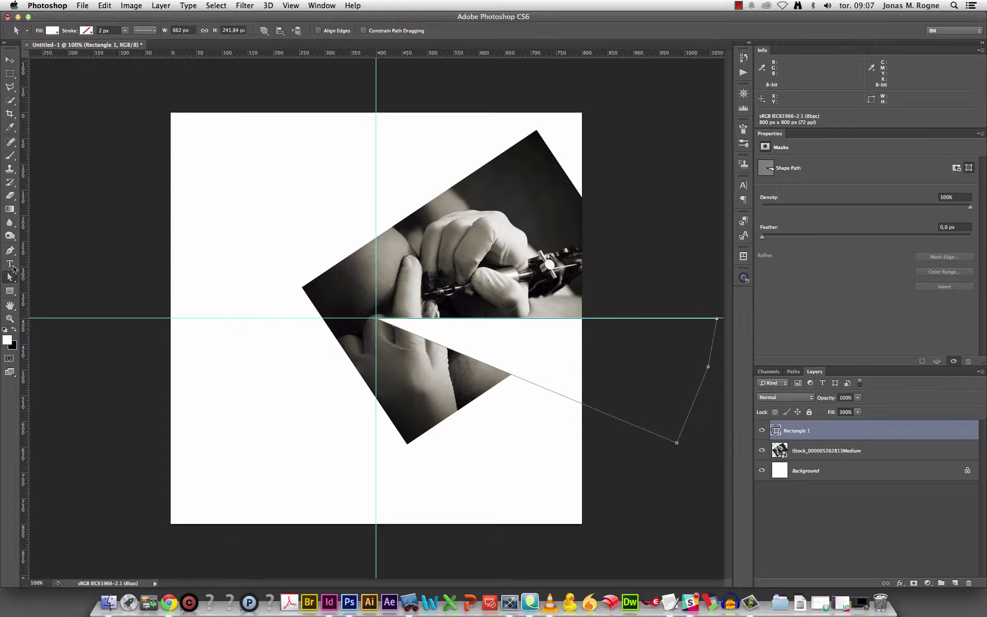
pyautogui.moveTo(15, 279); pyautogui.dragTo(52, 289)
pyautogui.moveTo(806, 436); pyautogui.dragTo(808, 460)
# Clip the photo to the wedge, rotate it about 85° and nudge it up-left
pyautogui.keyDown('alt'); pyautogui.click(807, 438); pyautogui.keyUp('alt')
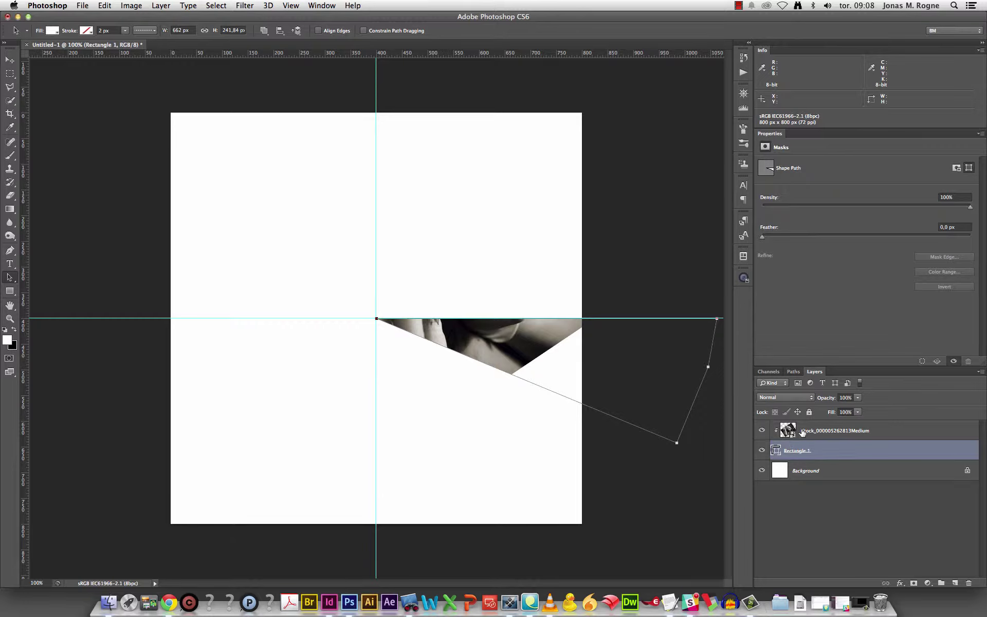
pyautogui.click(801, 431)
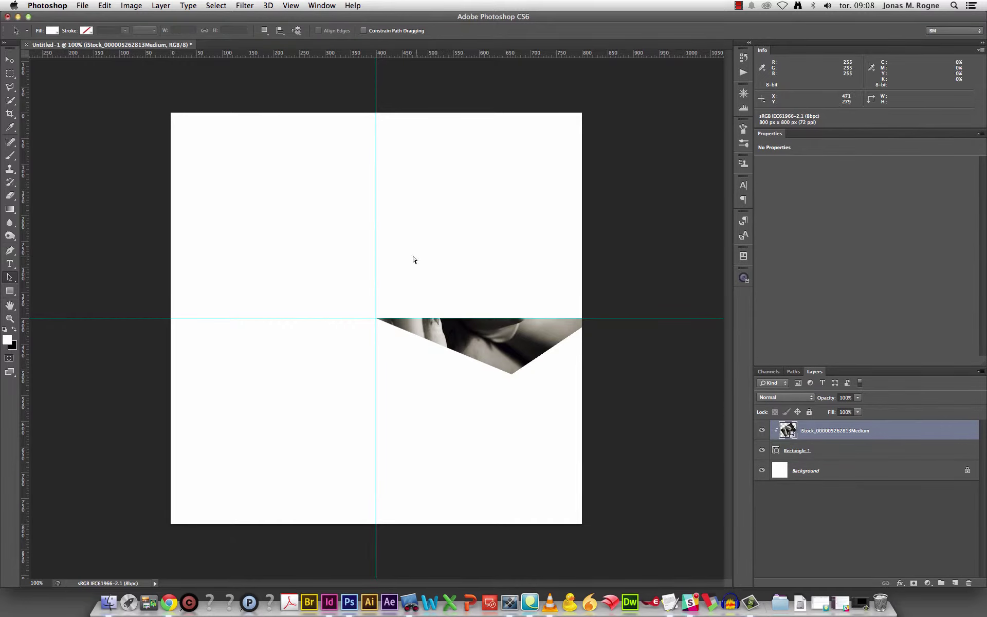
pyautogui.hotkey('ctrl', 't')
pyautogui.moveTo(452, 155); pyautogui.dragTo(471, 186)
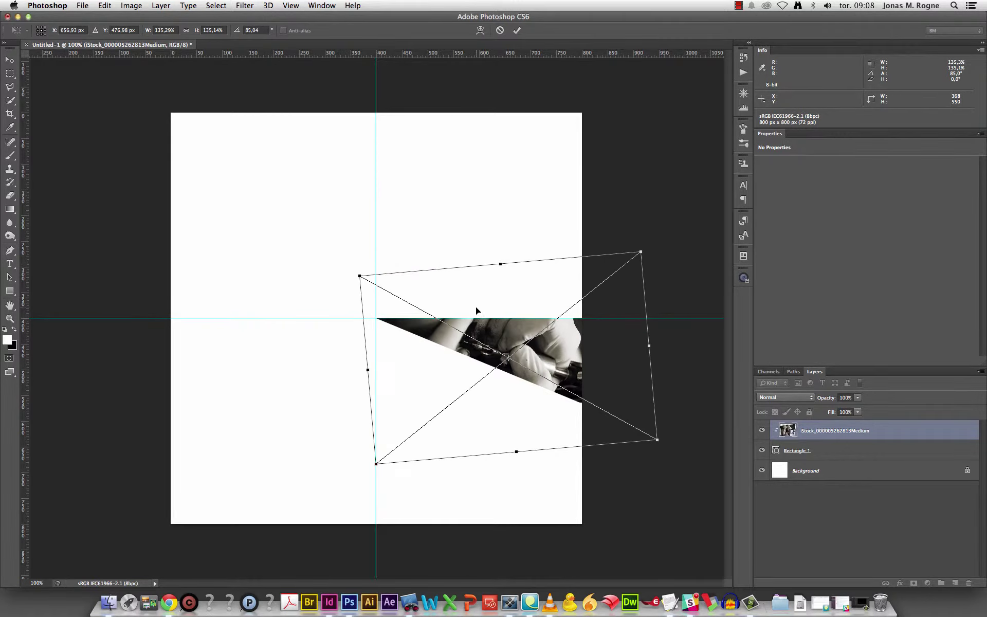
pyautogui.moveTo(477, 307); pyautogui.dragTo(461, 298)
pyautogui.press('Return')
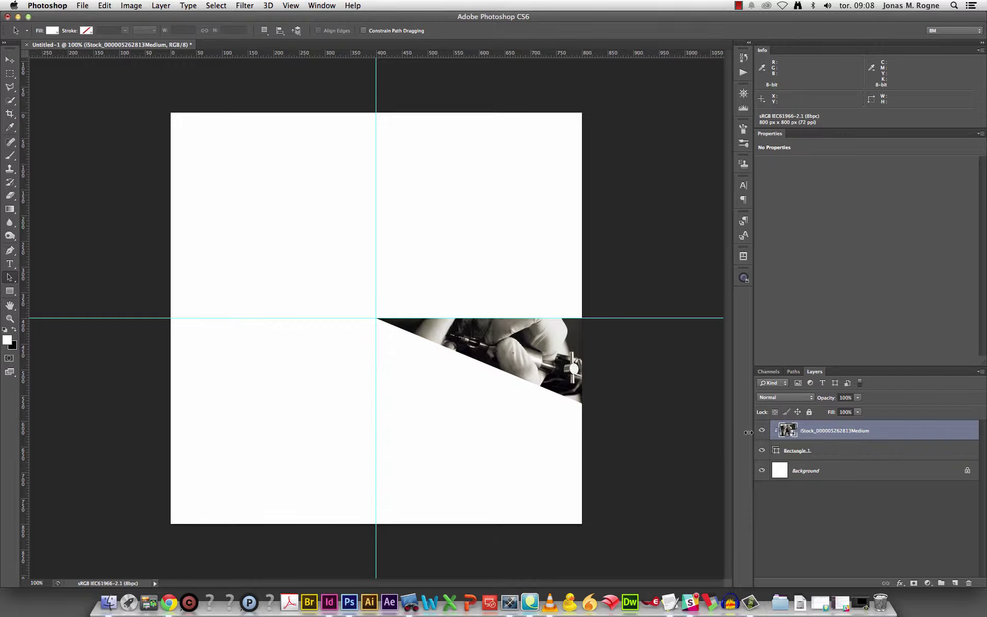
# Duplicate the photo and Rectangle 1 layers and flip the copy vertically around pivot 400, 400 px
pyautogui.keyDown('shift'); pyautogui.click(839, 450); pyautogui.keyUp('shift')
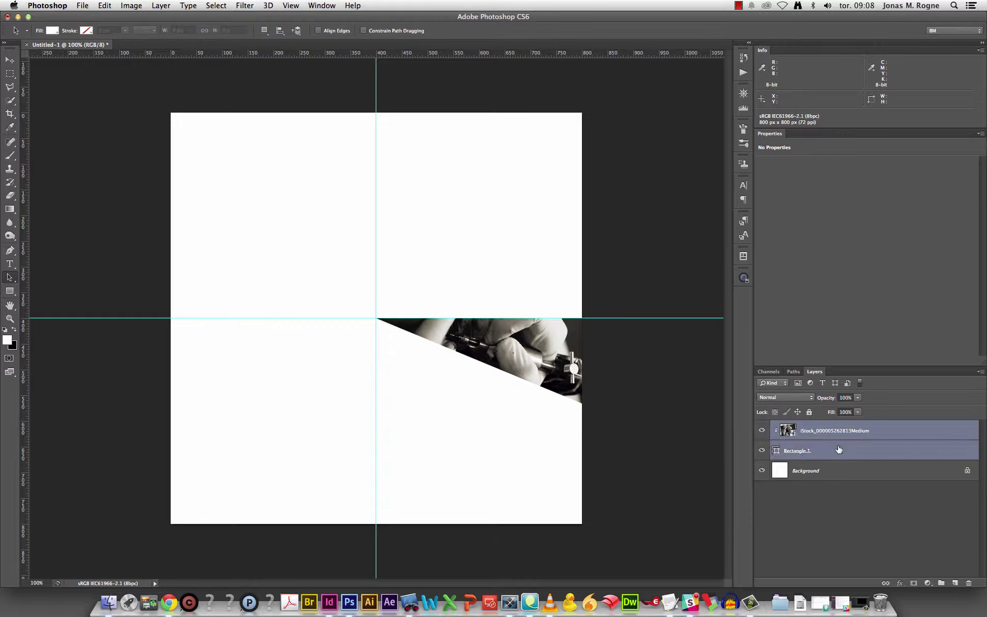
pyautogui.press('super+j')
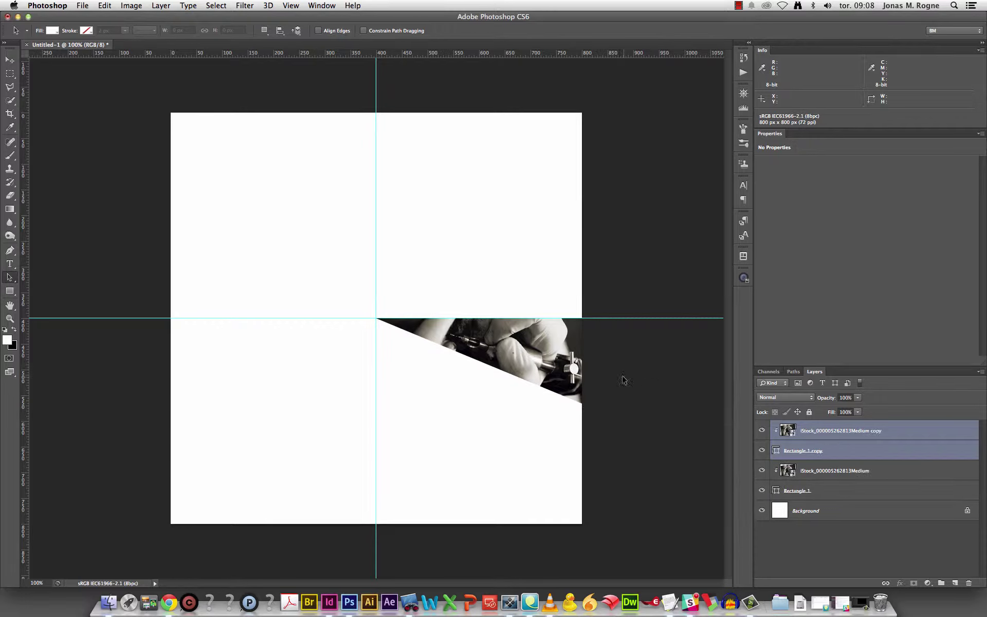
pyautogui.press('super+t')
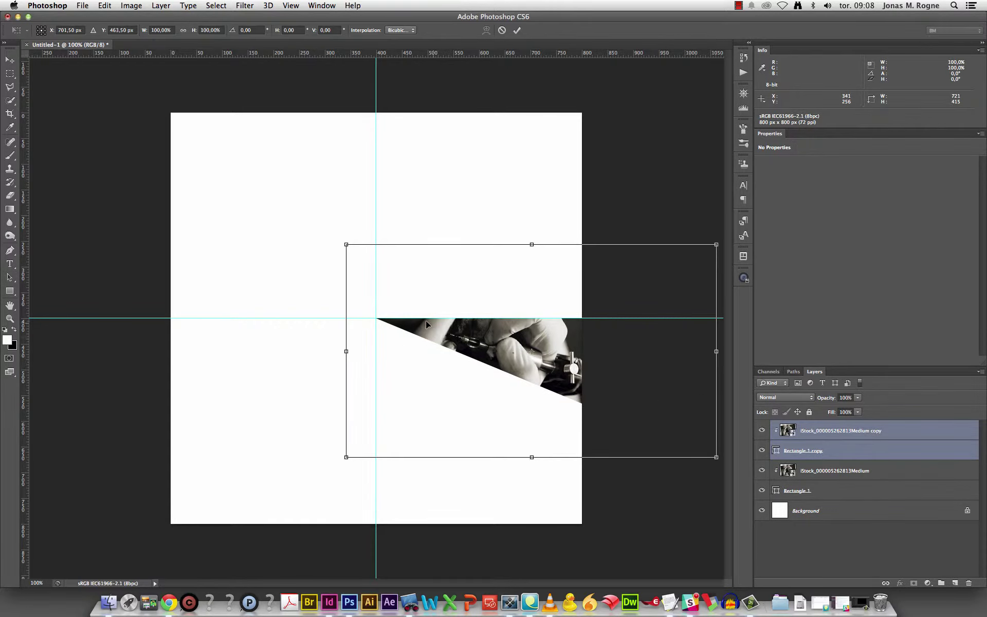
pyautogui.moveTo(532, 351); pyautogui.dragTo(376, 319)
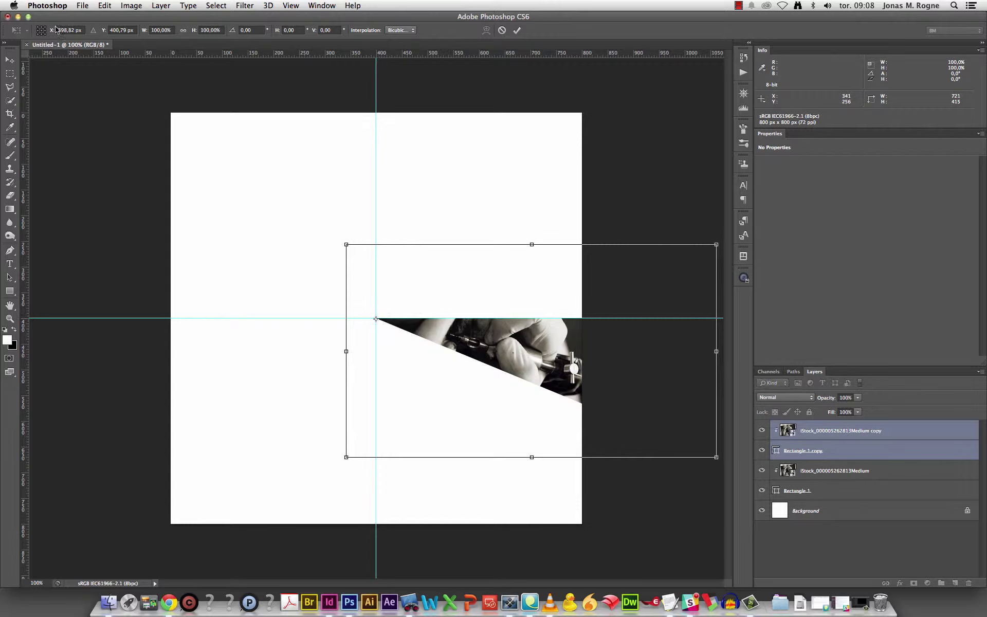
pyautogui.doubleClick(71, 29)
pyautogui.write('400')
pyautogui.doubleClick(128, 30)
pyautogui.write('400')
pyautogui.press('Return')
pyautogui.rightClick(434, 342)
pyautogui.click(461, 483)
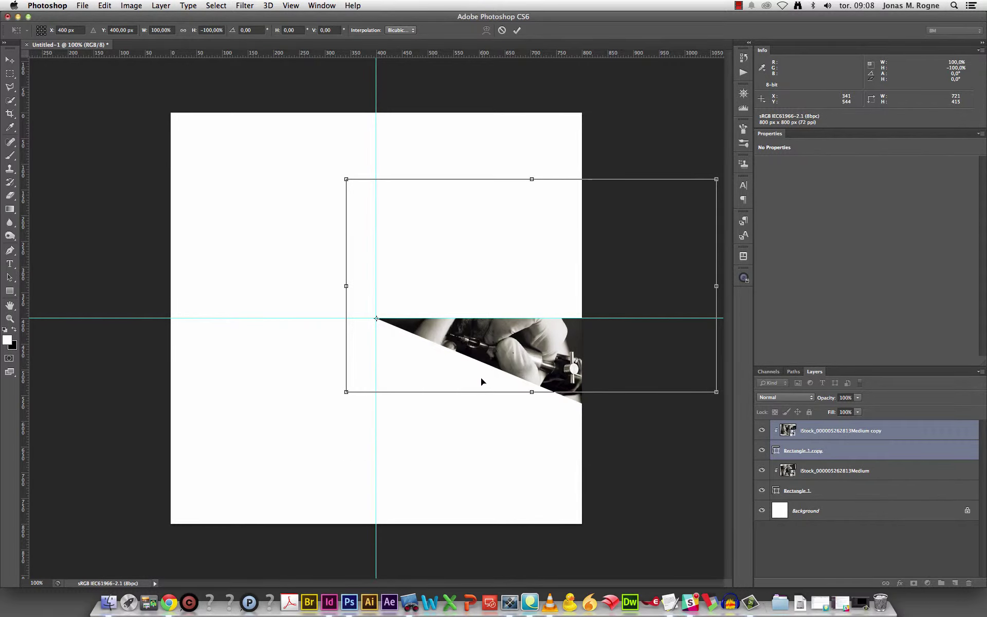
pyautogui.press('Return')
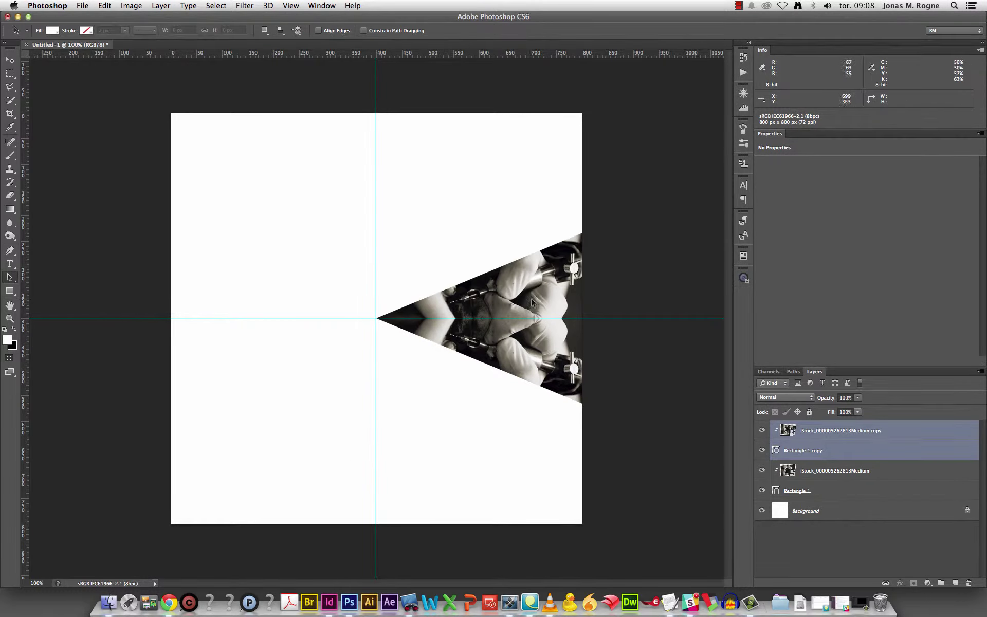
# Select all four wedge layers and duplicate them
pyautogui.click(846, 498)
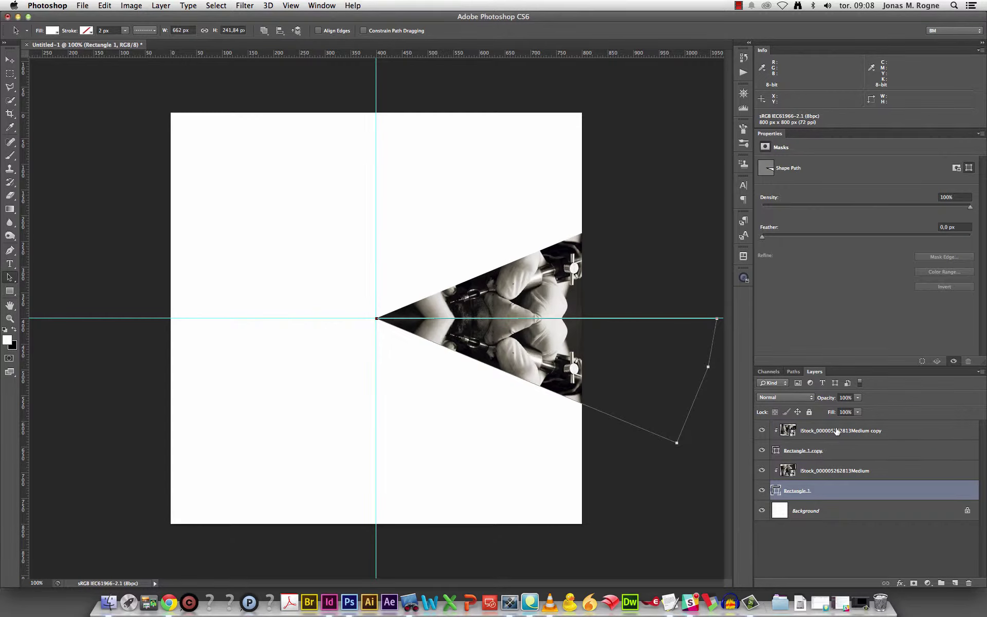
pyautogui.keyDown('shift'); pyautogui.click(837, 431); pyautogui.keyUp('shift')
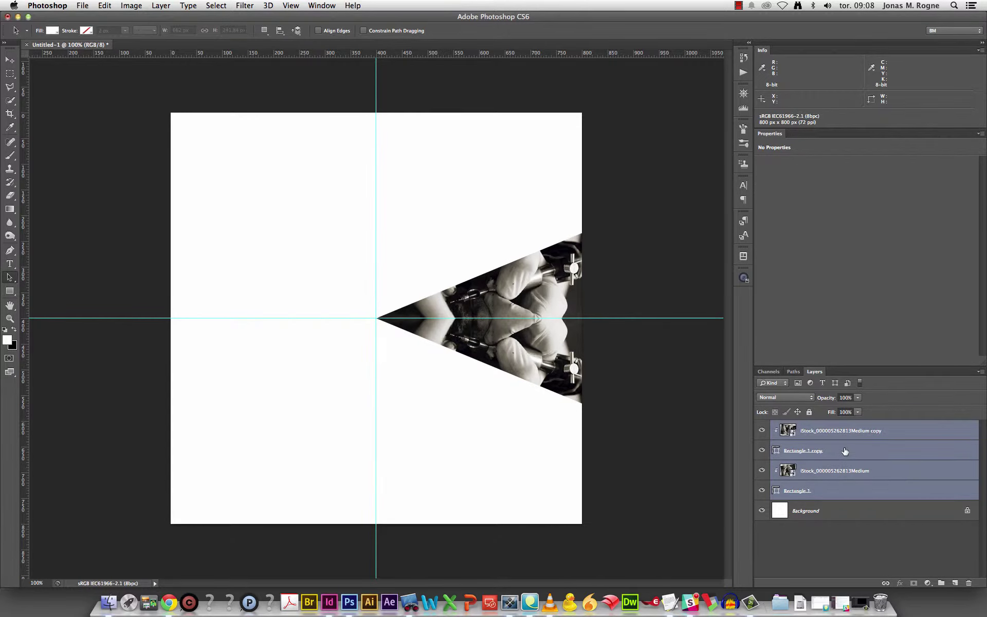
pyautogui.press('super+j')
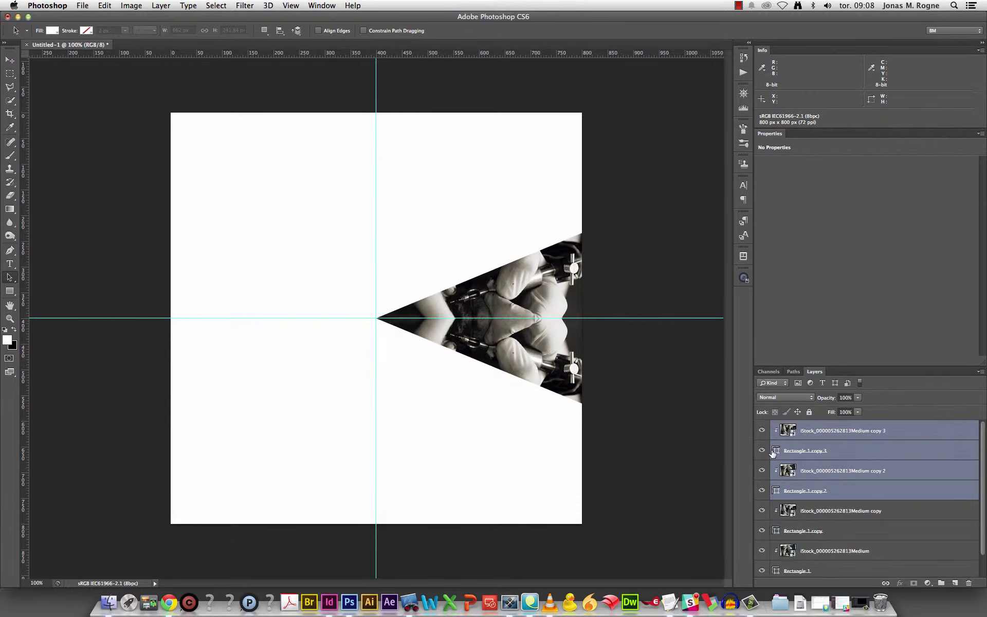
# Flip the duplicated wedge pair horizontally around pivot 400, 400 px
pyautogui.press('super+t')
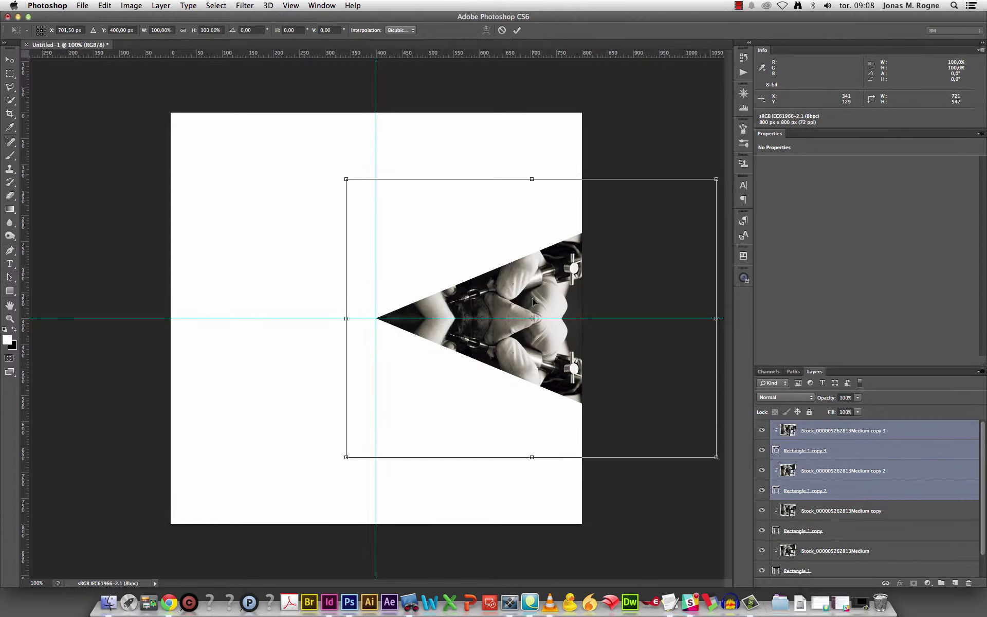
pyautogui.moveTo(532, 319); pyautogui.dragTo(376, 318)
pyautogui.doubleClick(75, 30)
pyautogui.write('4')
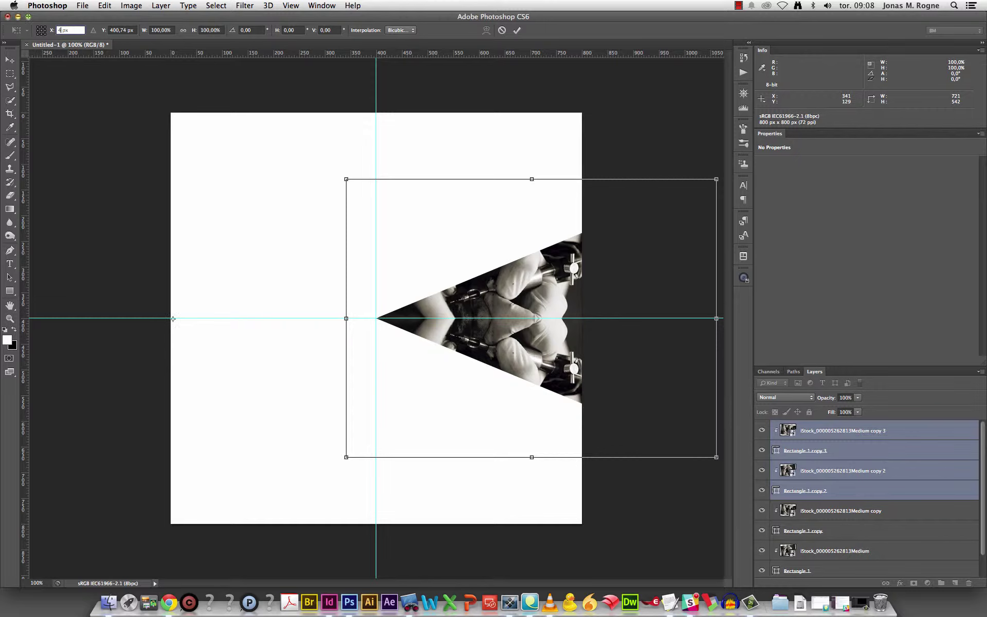
pyautogui.write('00')
pyautogui.doubleClick(124, 29)
pyautogui.write('400')
pyautogui.press('Return')
pyautogui.rightClick(552, 277)
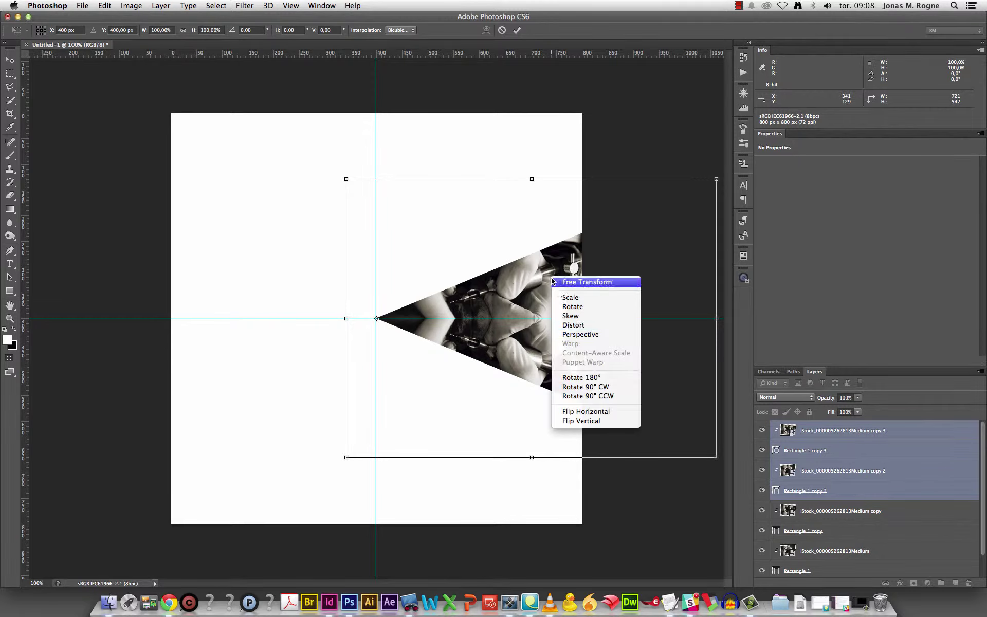
pyautogui.click(586, 411)
pyautogui.press('Return')
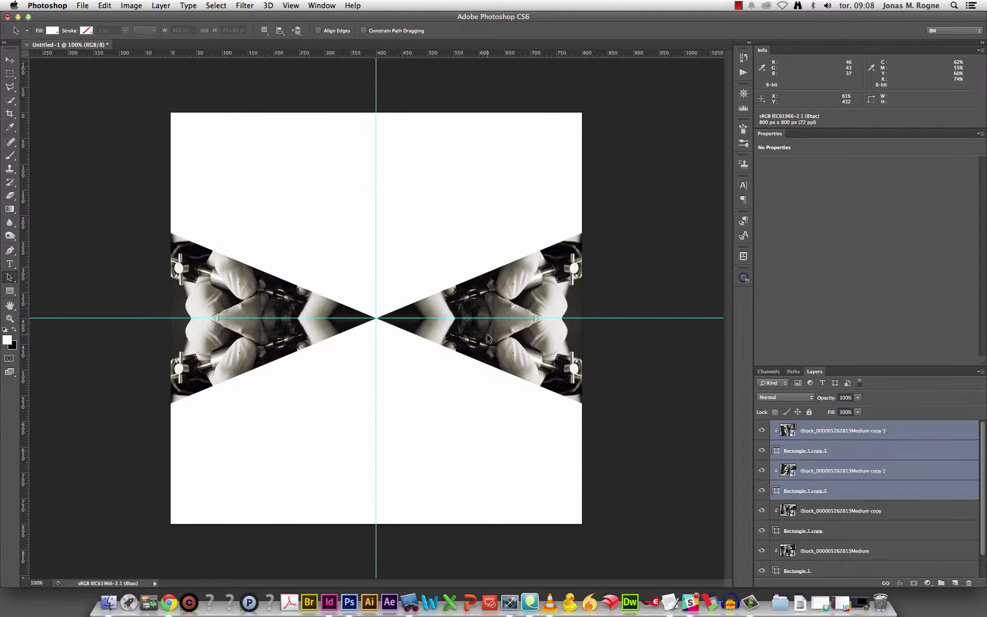
# Group all wedge layers, then duplicate the group and rotate the copy 90°
pyautogui.click(902, 437)
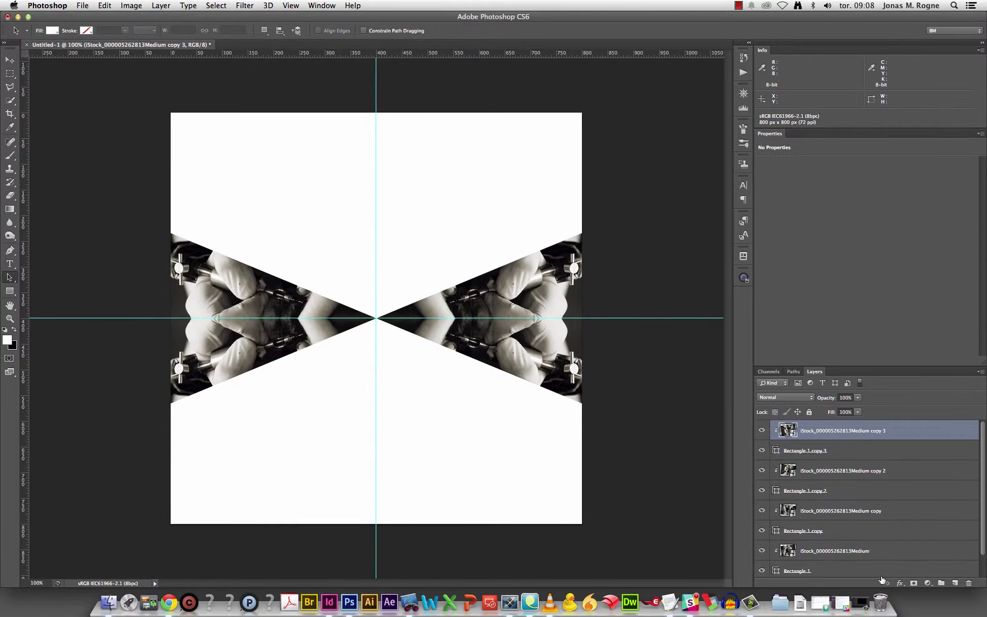
pyautogui.scroll(-1, 885, 514)
pyautogui.keyDown('shift'); pyautogui.click(872, 549); pyautogui.keyUp('shift')
pyautogui.press('super+g')
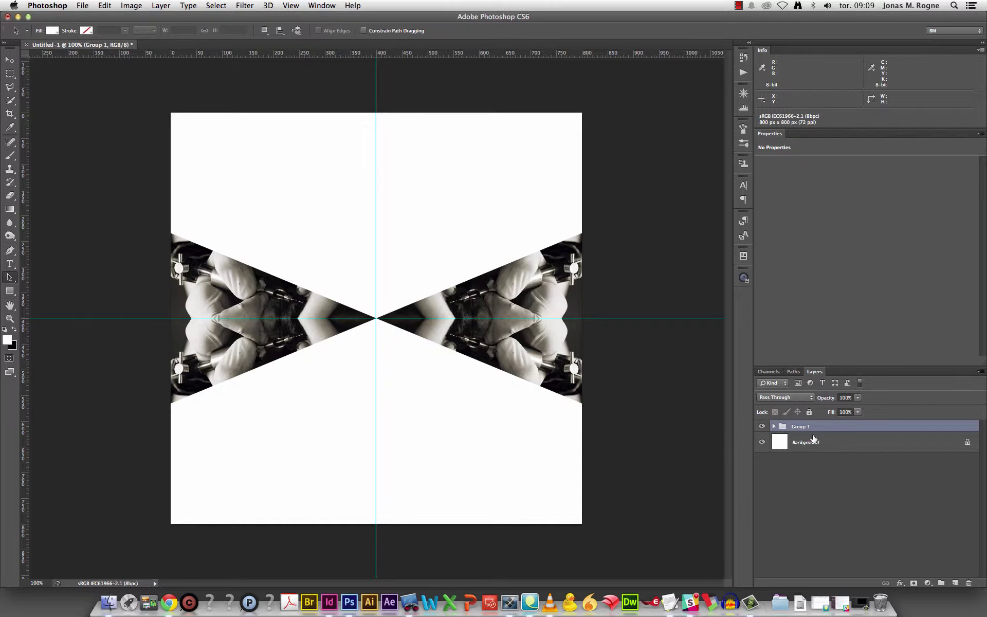
pyautogui.press('super+j')
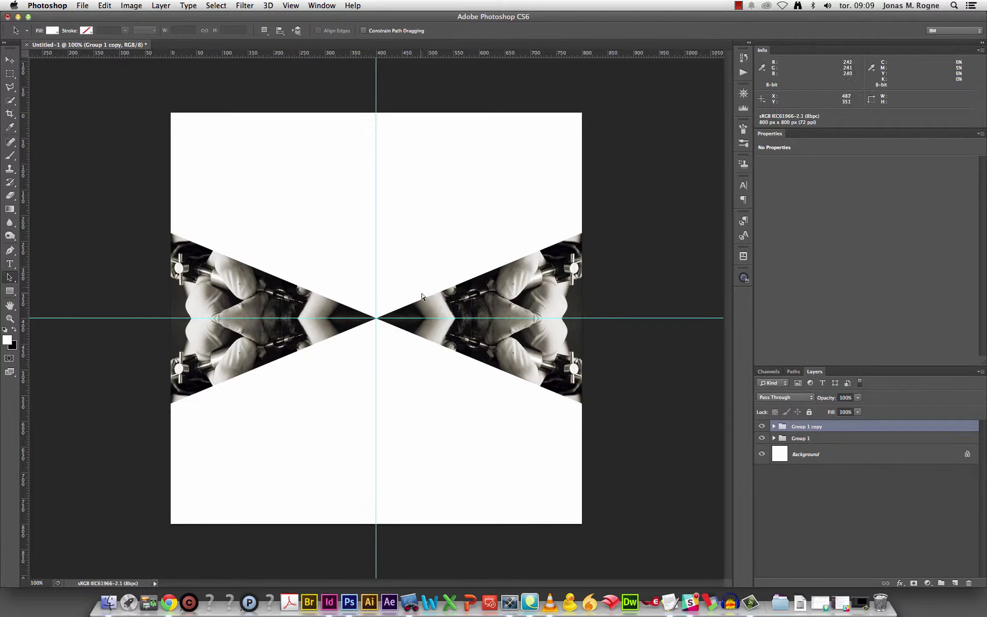
pyautogui.press('super+t')
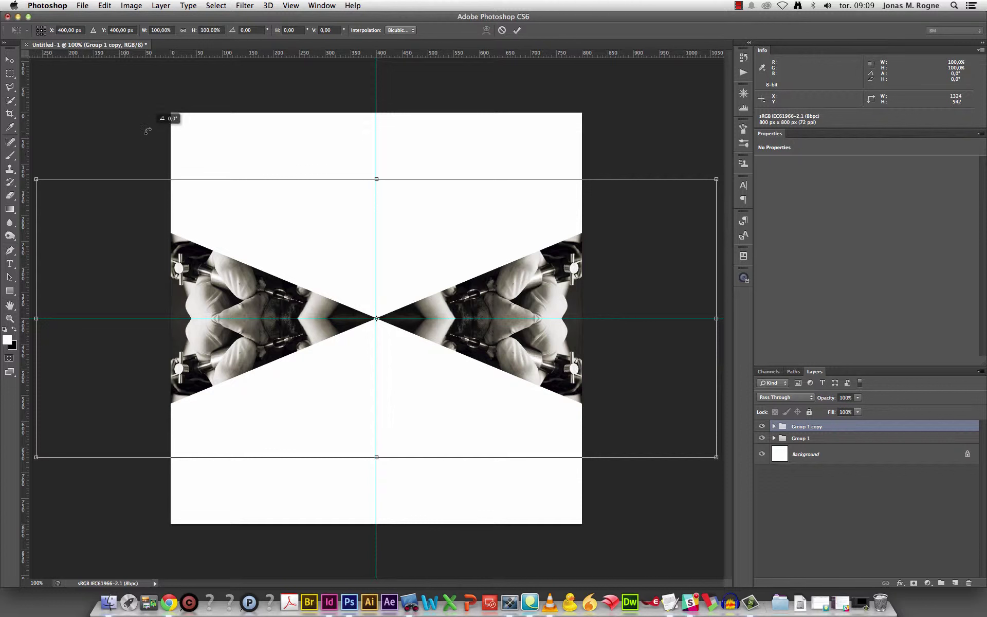
pyautogui.moveTo(149, 131); pyautogui.dragTo(510, 160)
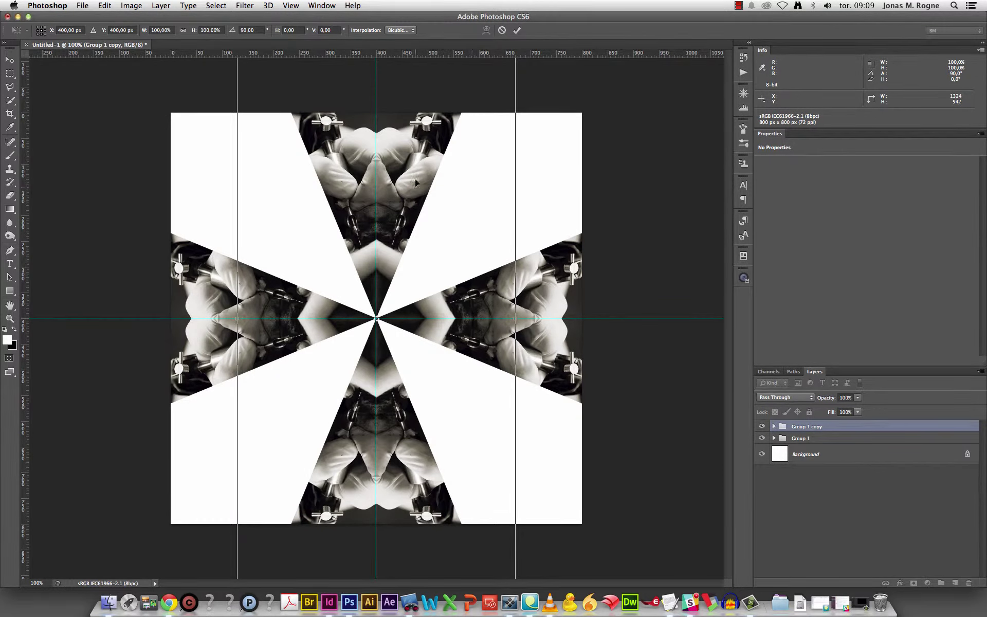
pyautogui.press('a')
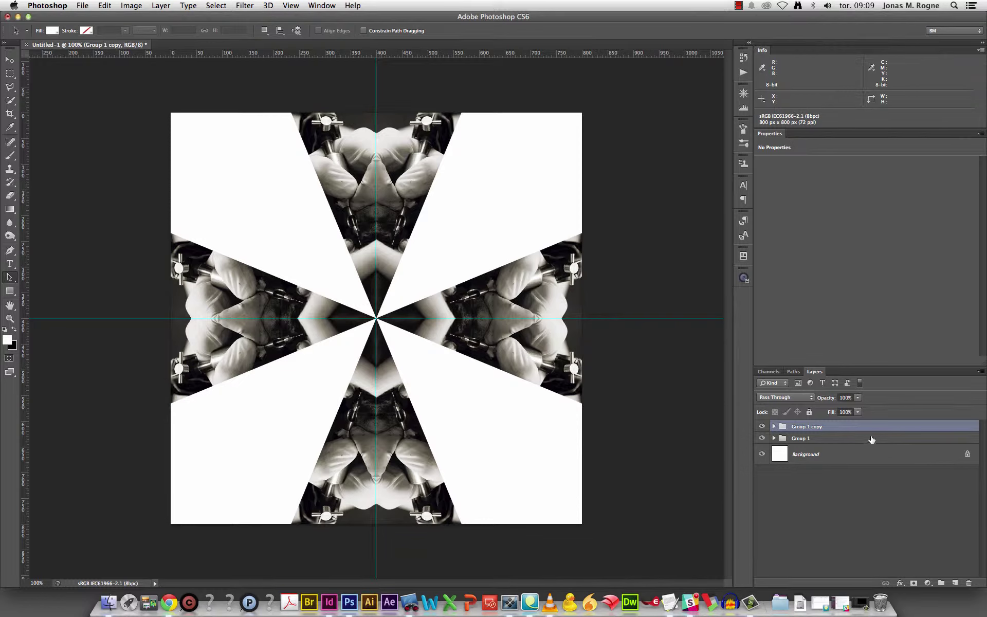
# Duplicate both wedge groups and rotate the copies 45°
pyautogui.keyDown('shift'); pyautogui.click(872, 439); pyautogui.keyUp('shift')
pyautogui.press('super+j')
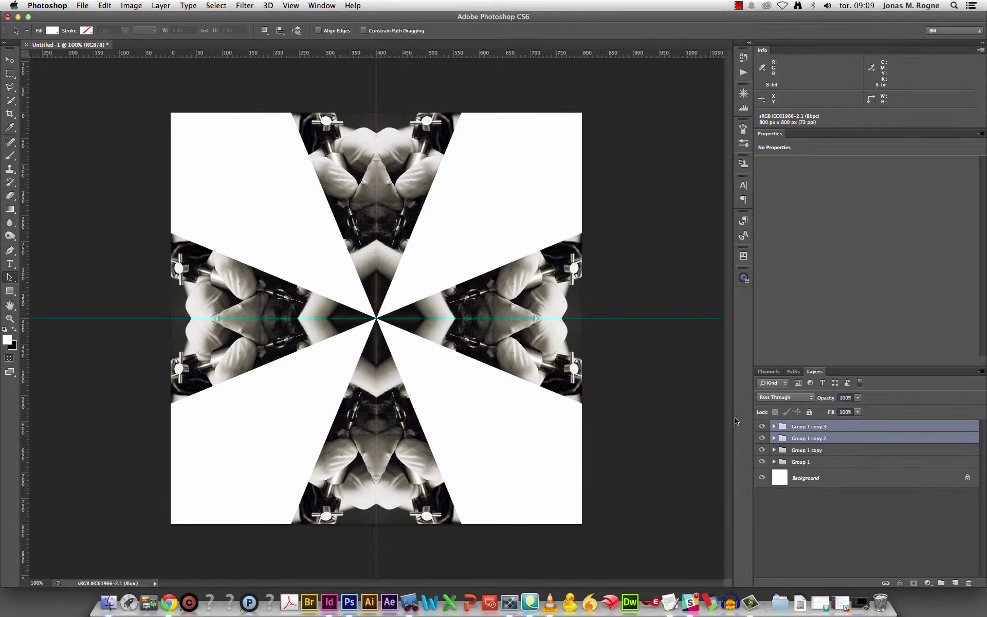
pyautogui.press('super+t')
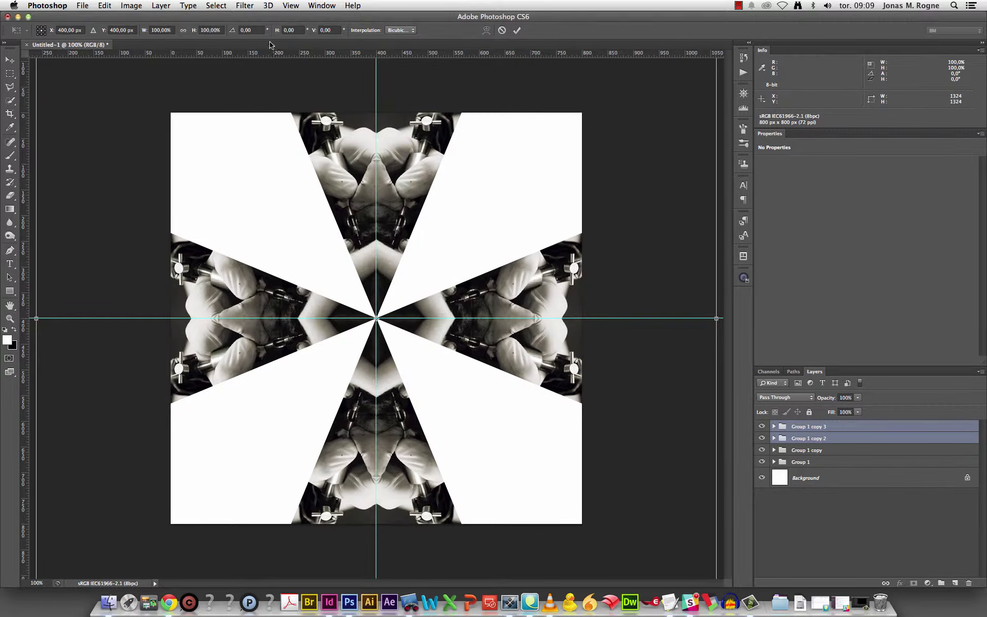
pyautogui.click(249, 30)
pyautogui.write('45')
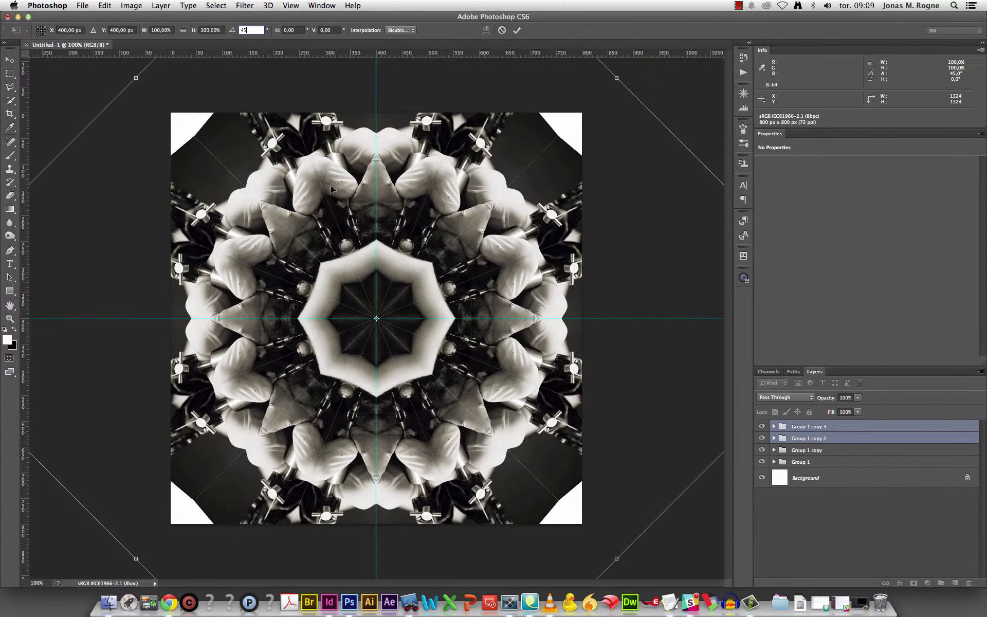
pyautogui.press('Return')
pyautogui.press('Return')
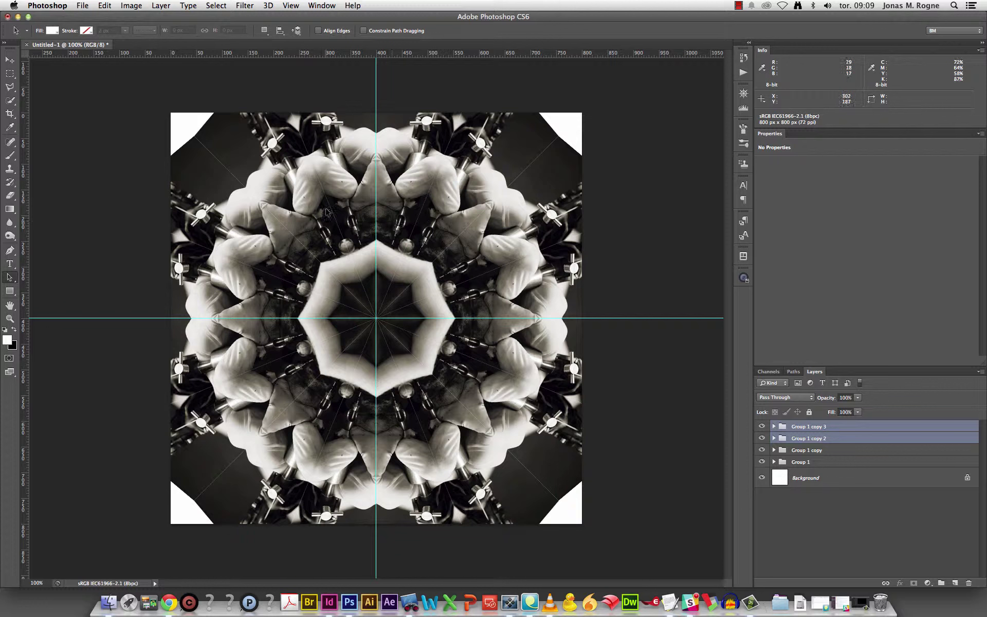
# Crop the canvas to a 702 × 702 px square
pyautogui.click(10, 114)
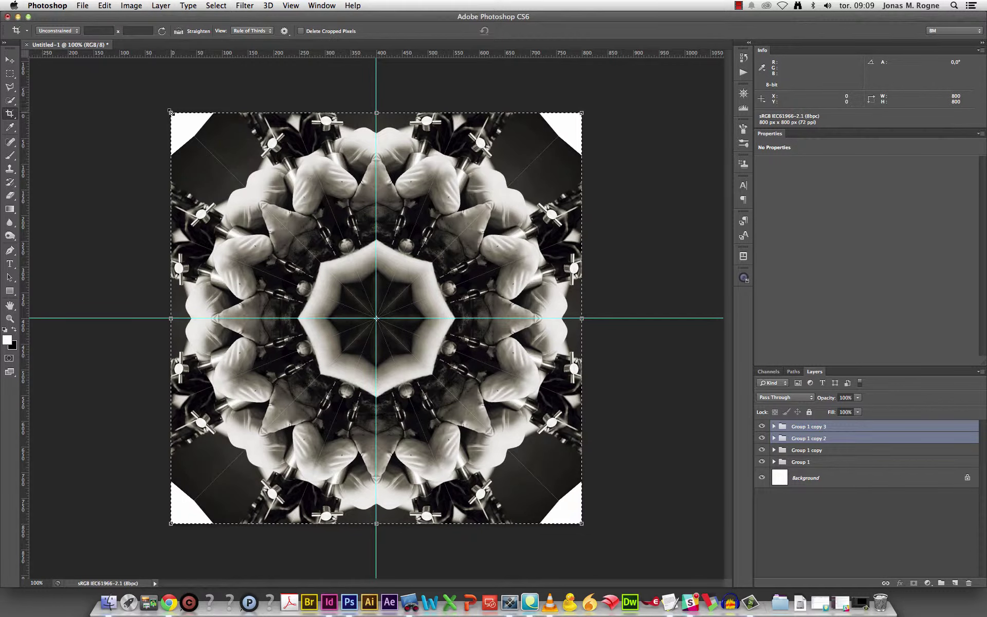
pyautogui.moveTo(169, 110); pyautogui.dragTo(202, 132)
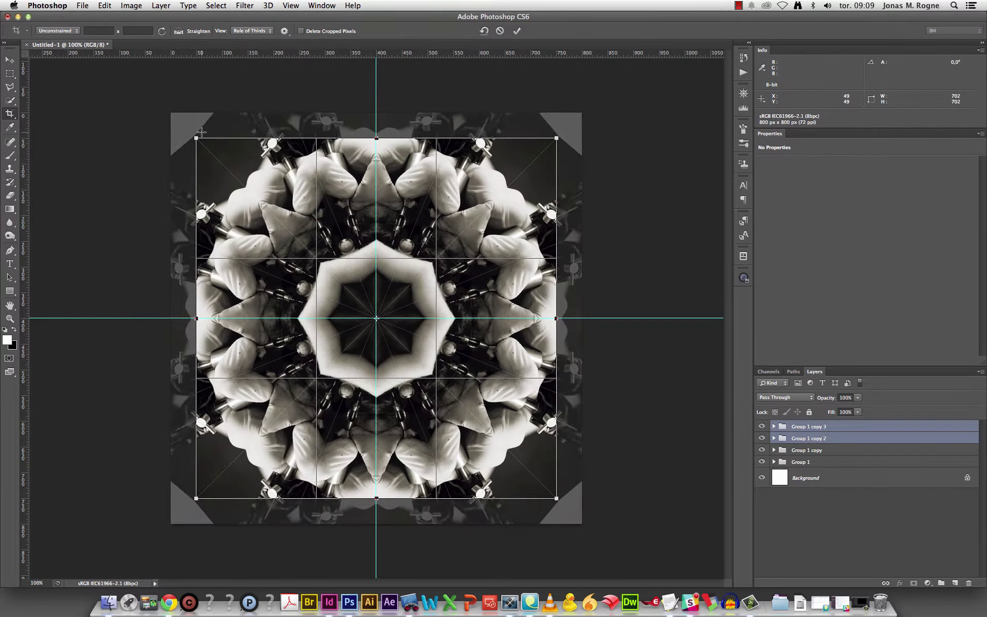
pyautogui.press('Return')
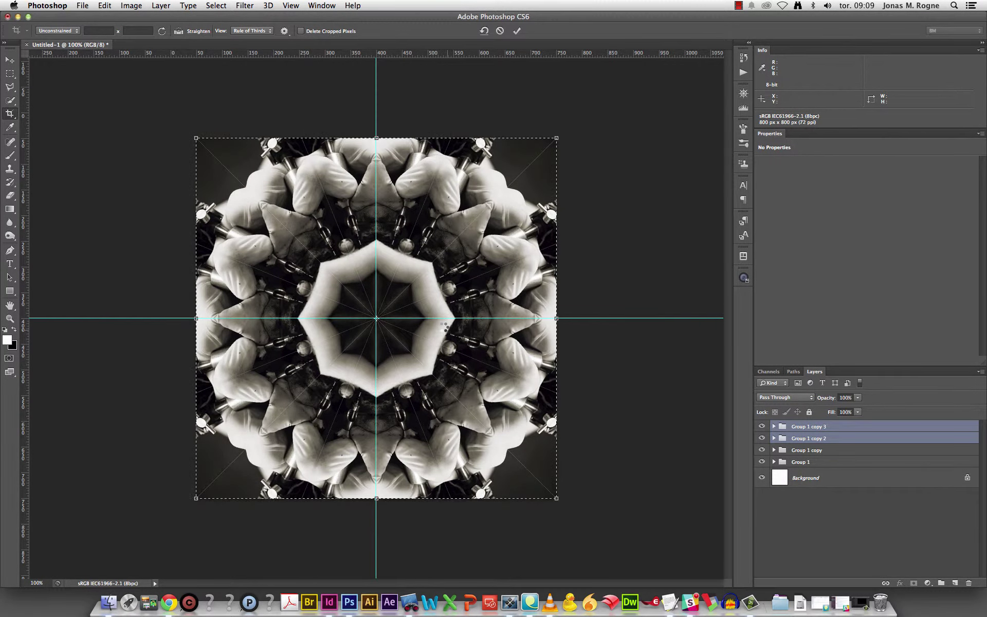
# Turn off View > Show > Pixel Grid and set the zoom to 200%
pyautogui.click(9, 75)
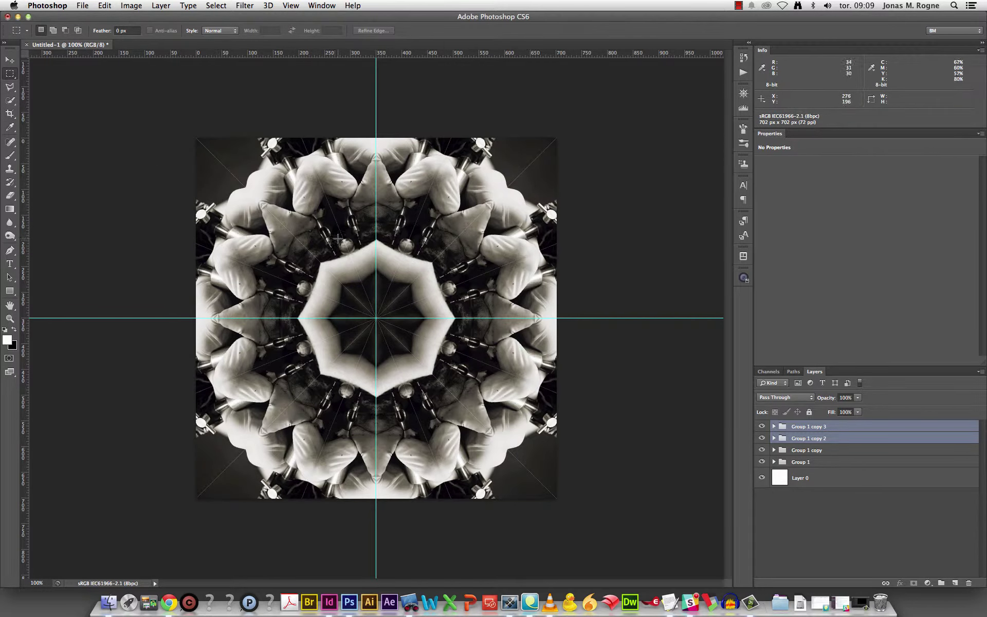
pyautogui.press('super+plus')
pyautogui.press('super+plus')
pyautogui.press('super+plus')
pyautogui.press('super+plus')
pyautogui.press('super+plus')
pyautogui.press('super+plus')
pyautogui.press('super+plus')
pyautogui.press('super+plus')
pyautogui.press('super+plus')
pyautogui.press('super+plus')
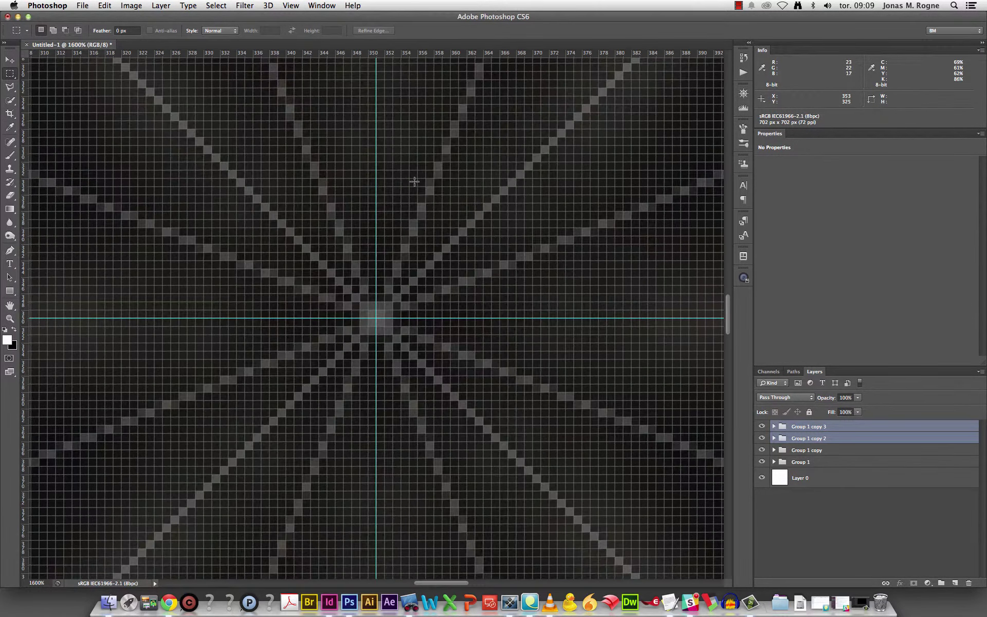
pyautogui.click(292, 5)
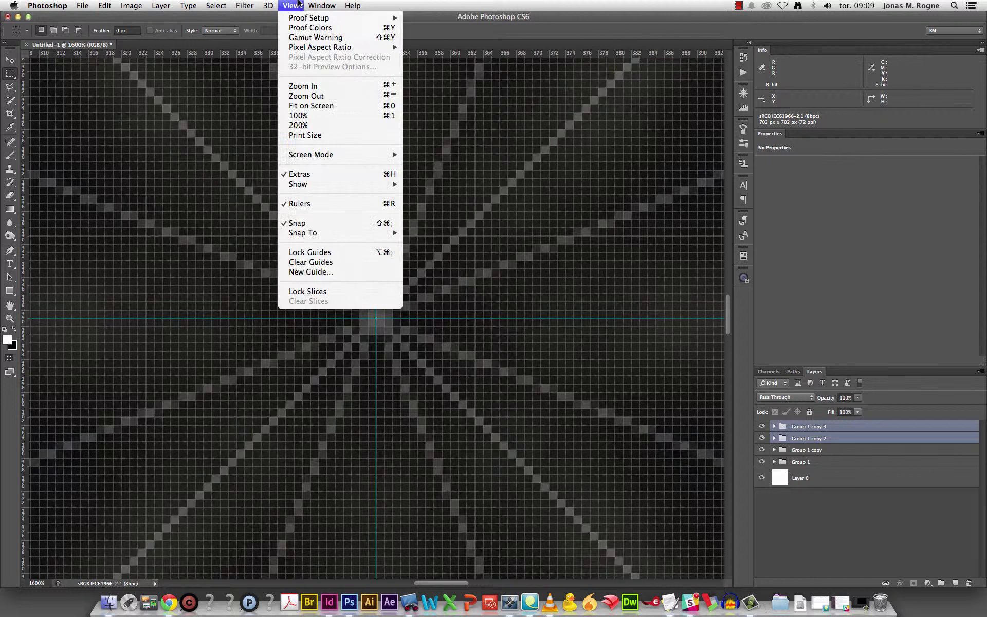
pyautogui.moveTo(342, 187)
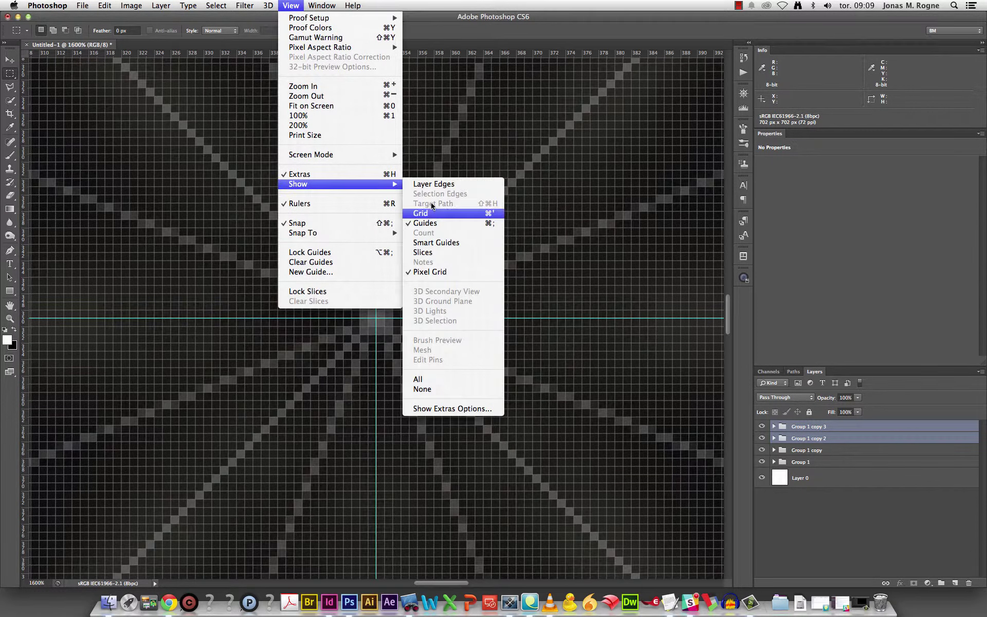
pyautogui.click(423, 272)
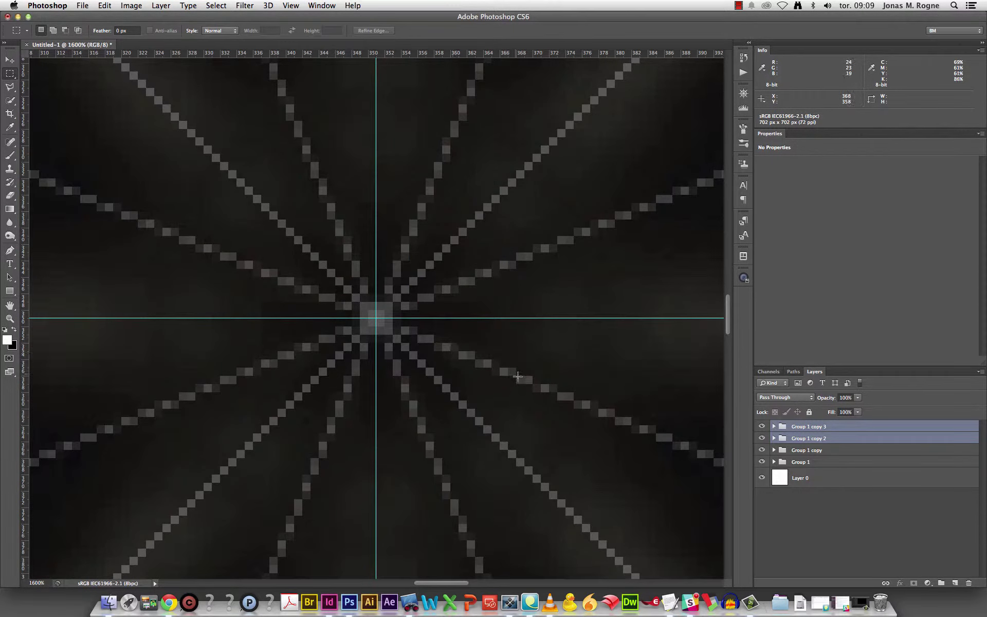
pyautogui.press('super+minus')
pyautogui.press('super+minus')
pyautogui.press('super+minus')
pyautogui.press('super+minus')
pyautogui.press('super+minus')
pyautogui.press('super+minus')
pyautogui.press('super+minus')
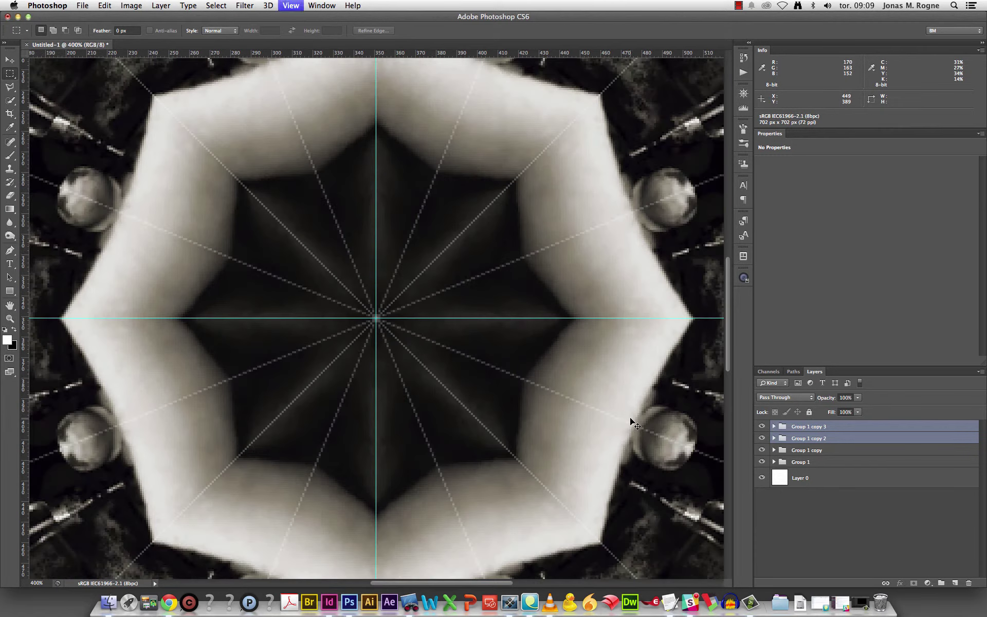
pyautogui.press('super+minus')
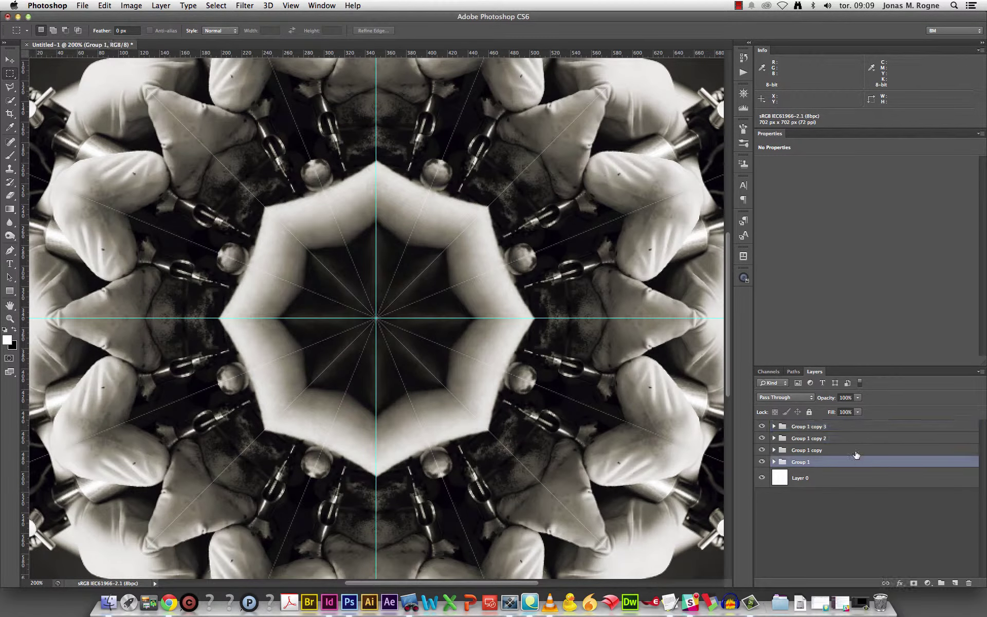
# Convert the four selected mandala groups into a single smart object
pyautogui.keyDown('shift'); pyautogui.click(835, 431); pyautogui.keyUp('shift')
pyautogui.rightClick(843, 437)
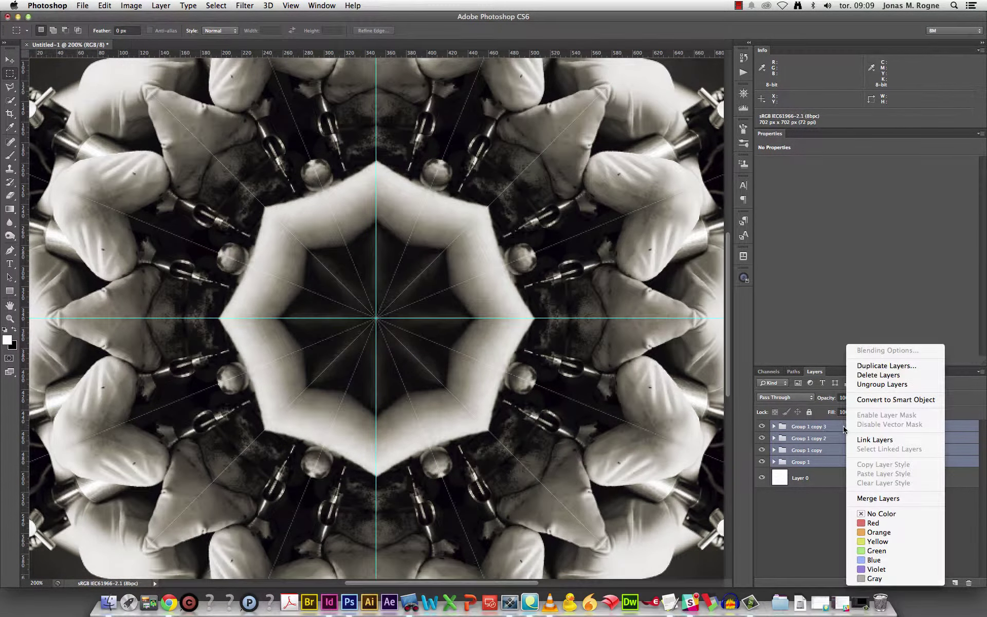
pyautogui.click(874, 401)
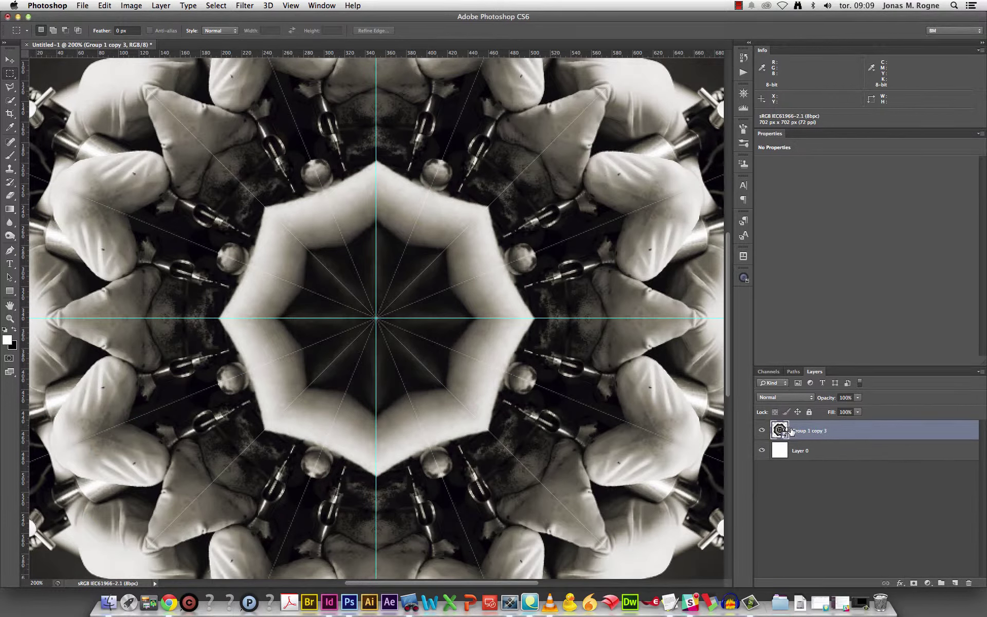
# Duplicate the smart object, remove the extra copies 4 to 7, and duplicate Group 1 copy 3 once
pyautogui.press('super+j')
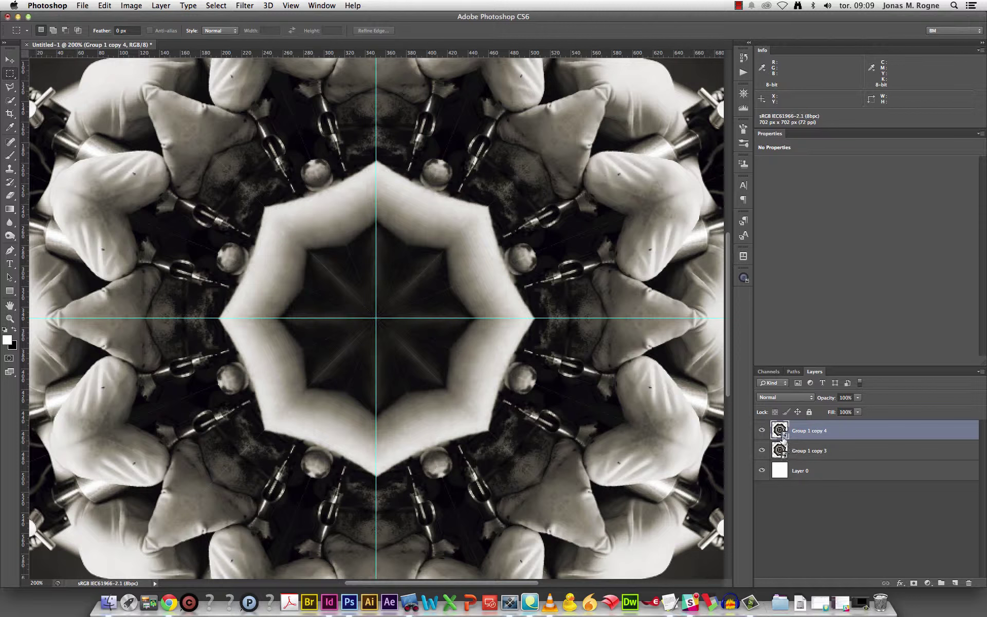
pyautogui.press('super+j')
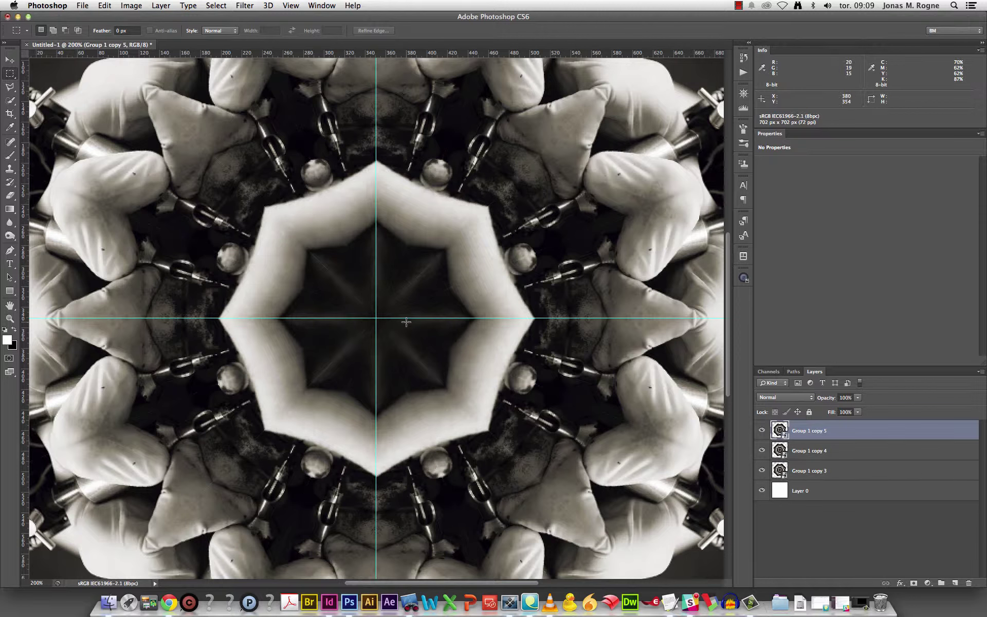
pyautogui.press('super+j')
pyautogui.press('super+j')
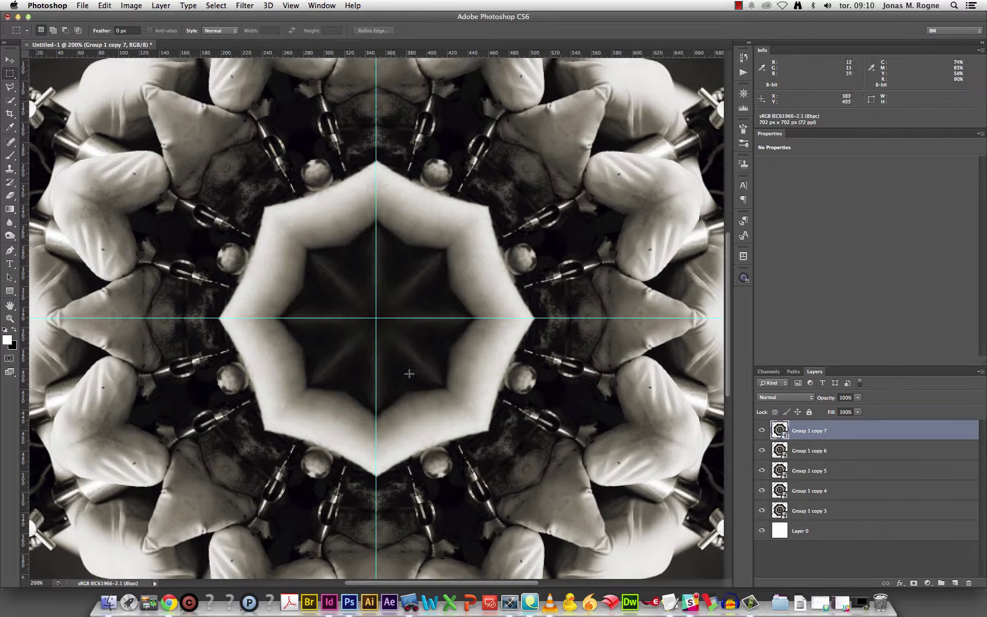
pyautogui.keyDown('shift'); pyautogui.click(846, 490); pyautogui.keyUp('shift')
pyautogui.moveTo(846, 491); pyautogui.dragTo(967, 582)
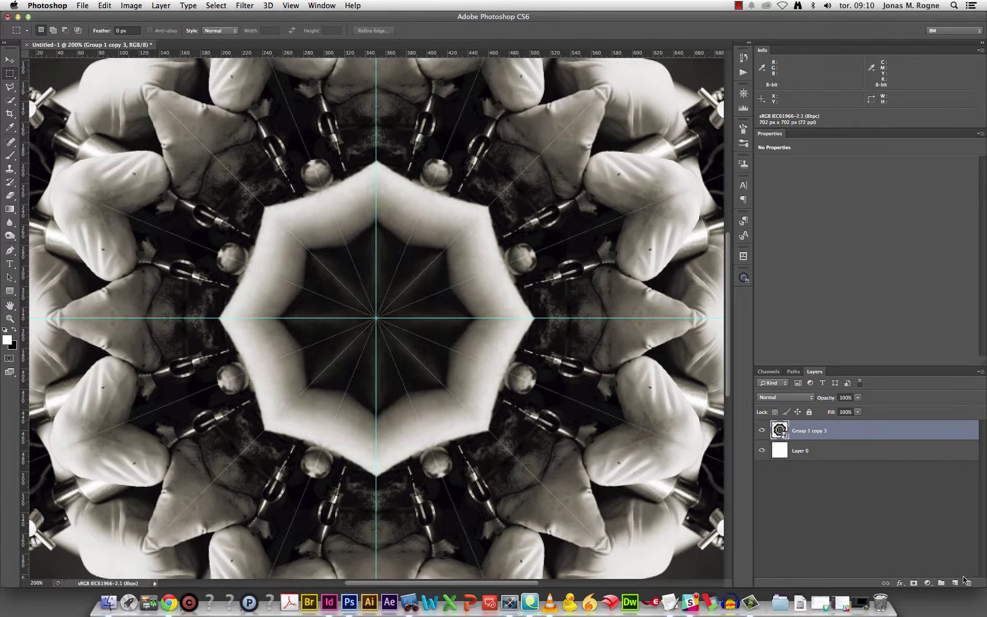
pyautogui.press('super+j')
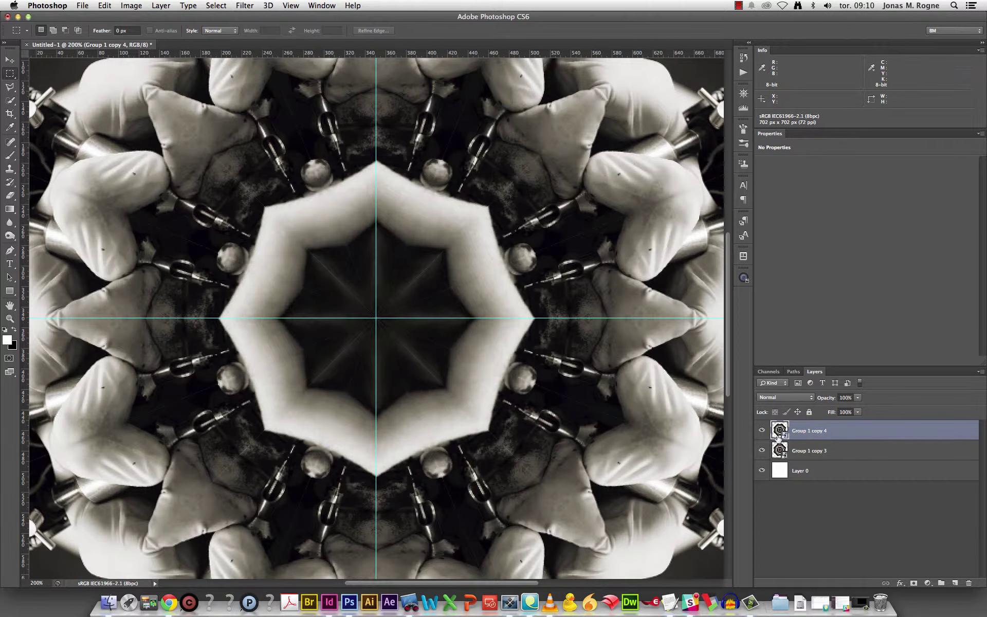
# Rotate Group 1 copy 3 by 1°
pyautogui.click(829, 451)
pyautogui.press('super+t')
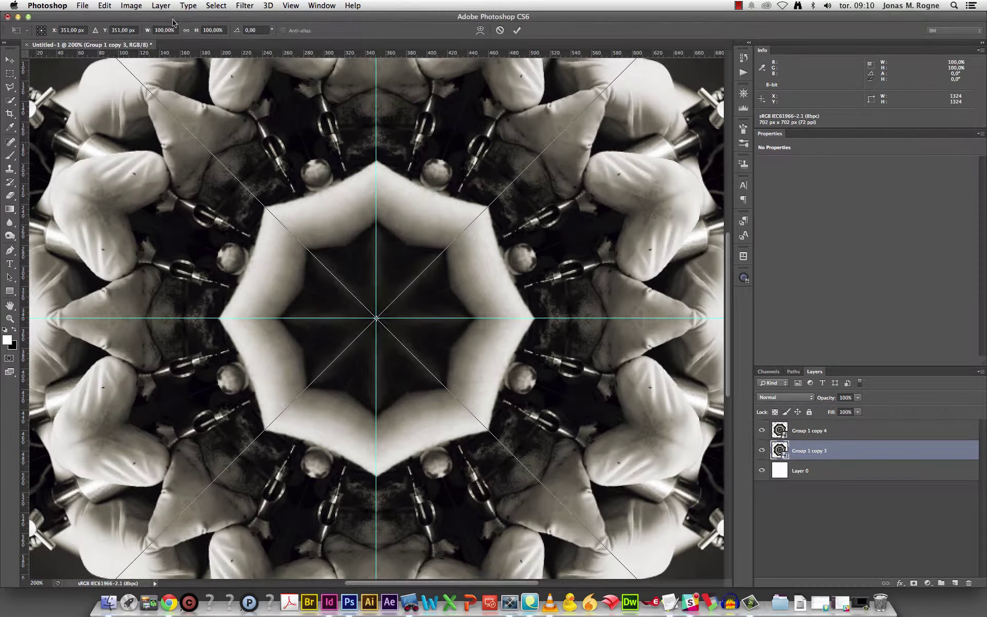
pyautogui.click(252, 30)
pyautogui.write('1')
pyautogui.press('Return')
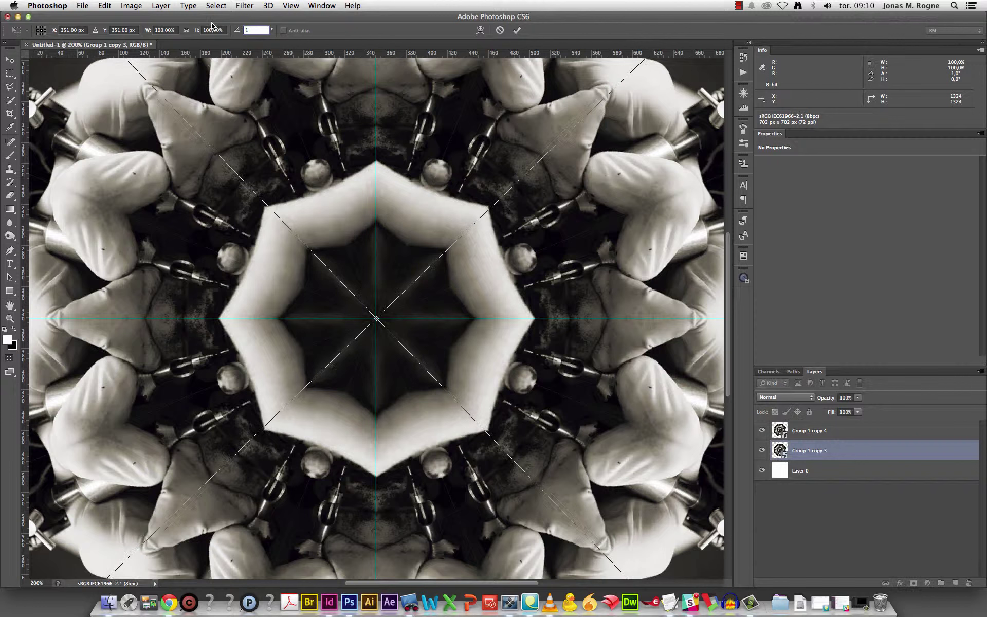
pyautogui.press('m')
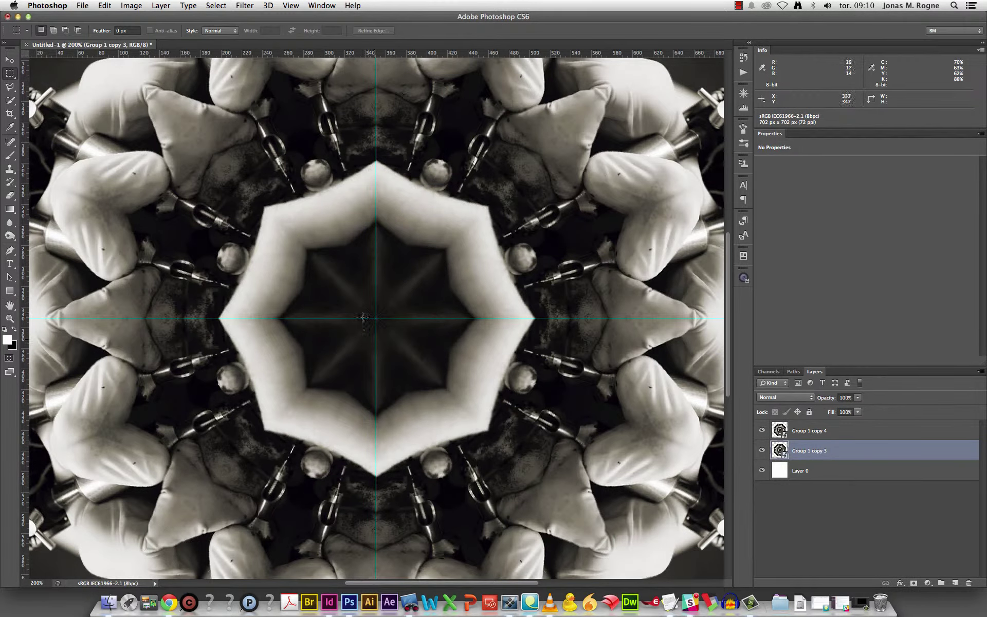
# Duplicate Group 1 copy 4 twice and view the denser mandala at 100%
pyautogui.click(788, 430)
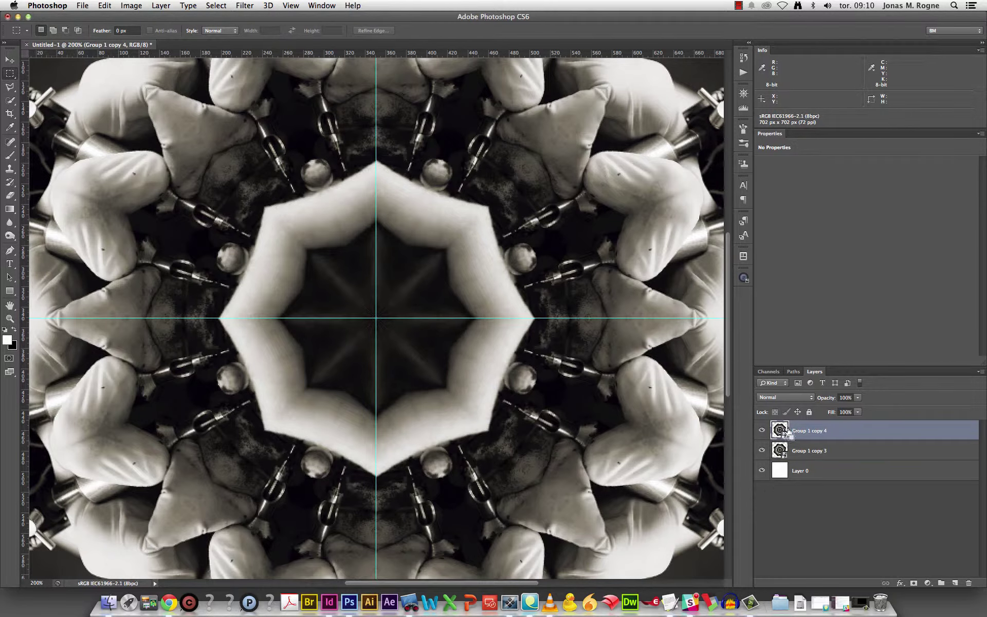
pyautogui.press('super+j')
pyautogui.press('super+j')
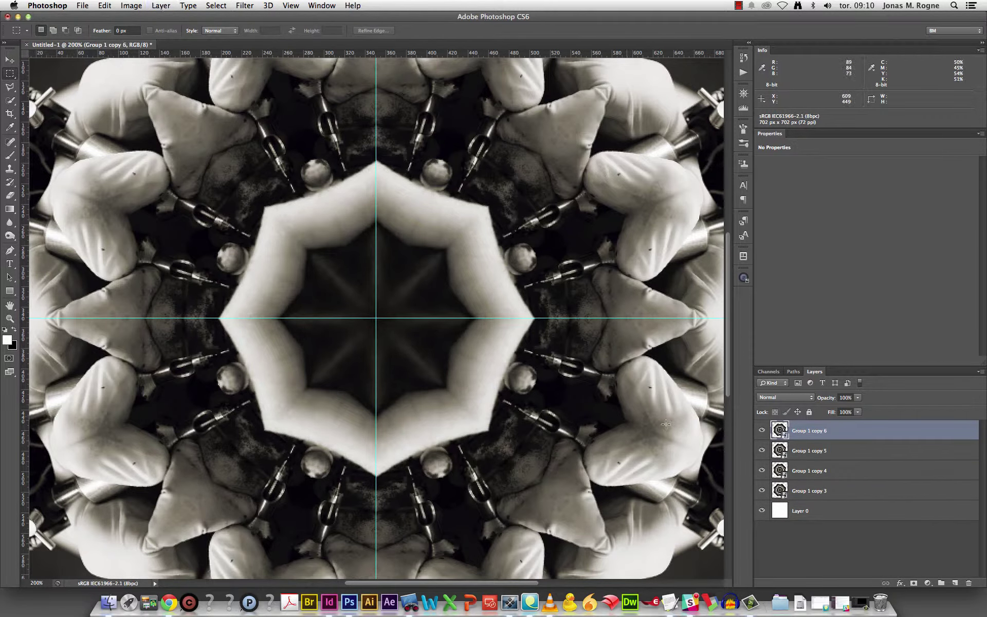
pyautogui.press('super+minus')
pyautogui.press('super+minus')
pyautogui.press('super+minus')
pyautogui.press('super+plus')
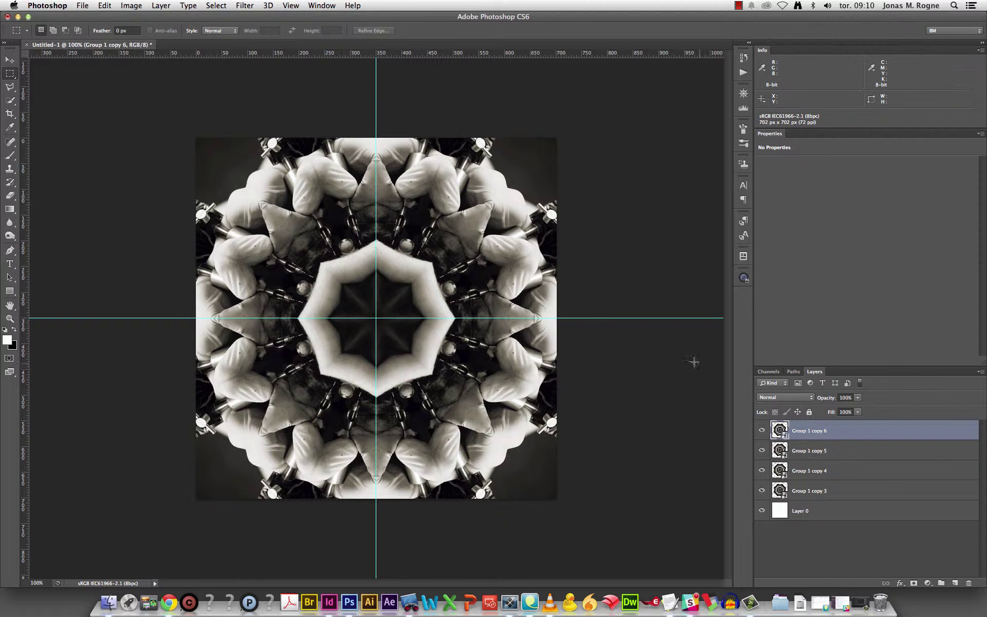
pyautogui.doubleClick(780, 430)
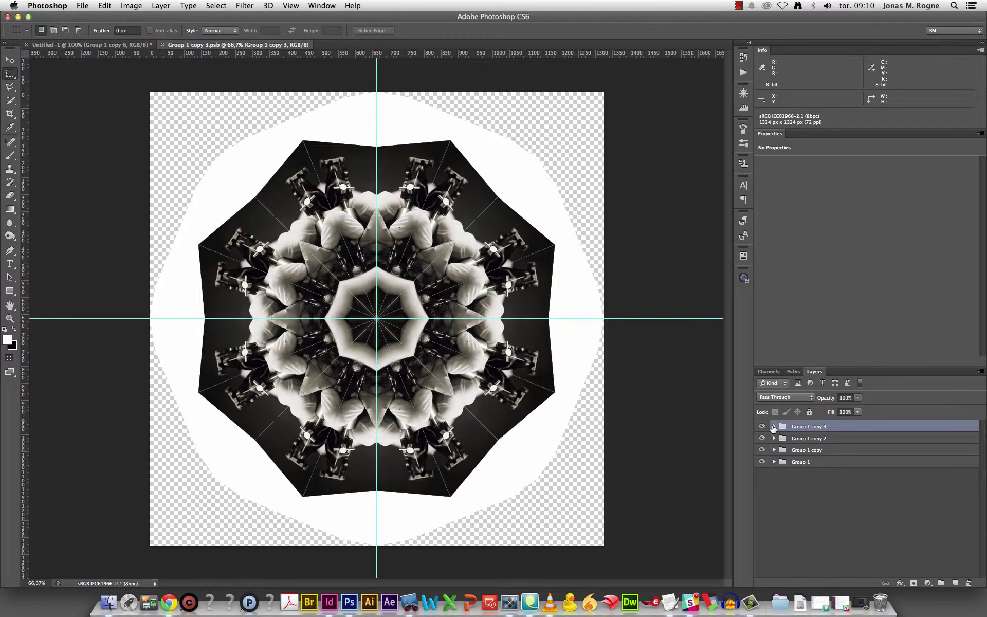
pyautogui.click(774, 427)
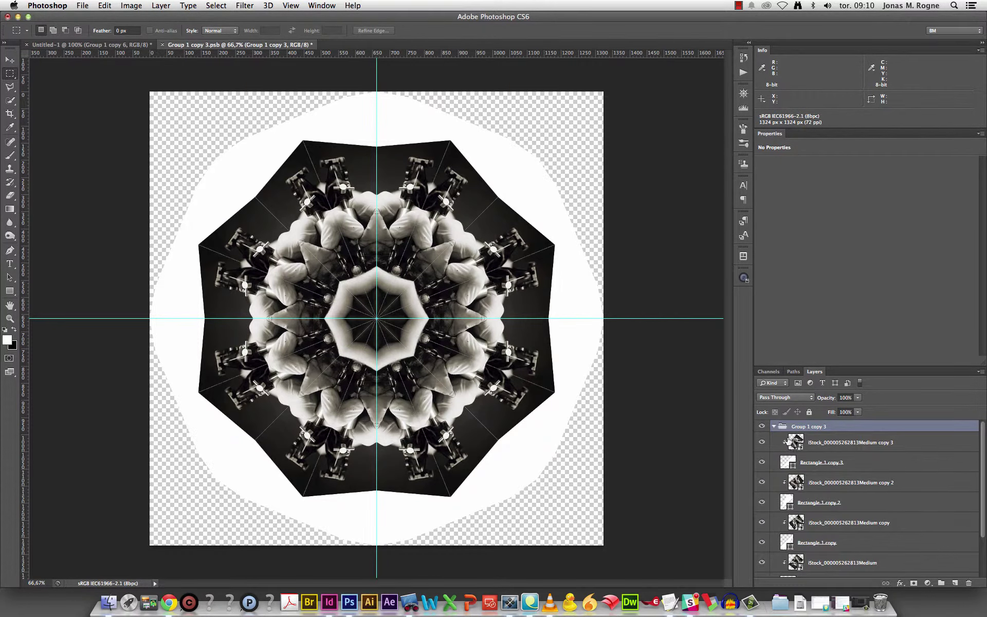
pyautogui.doubleClick(789, 441)
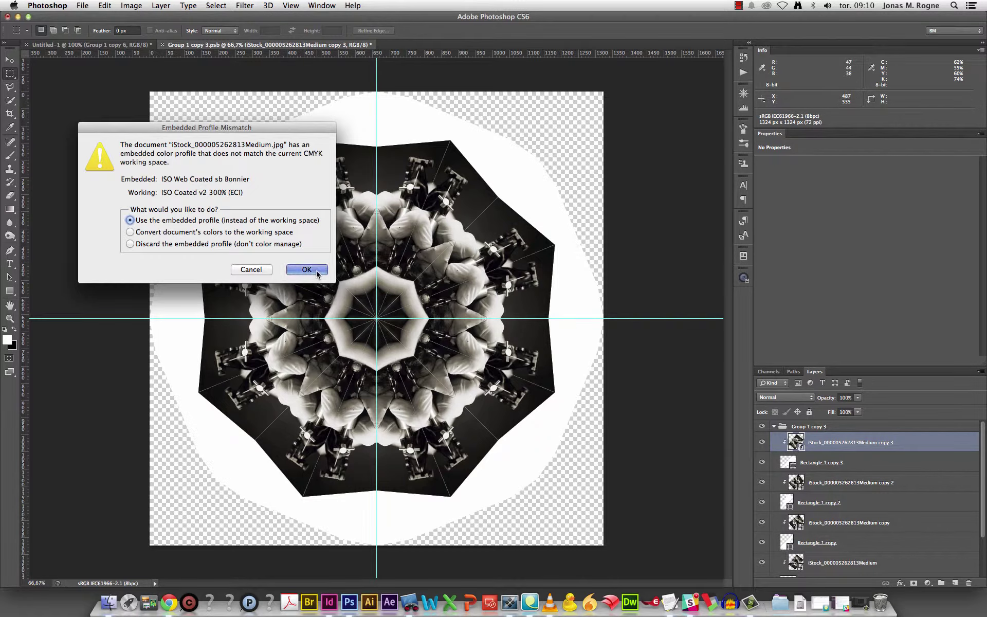
pyautogui.click(307, 270)
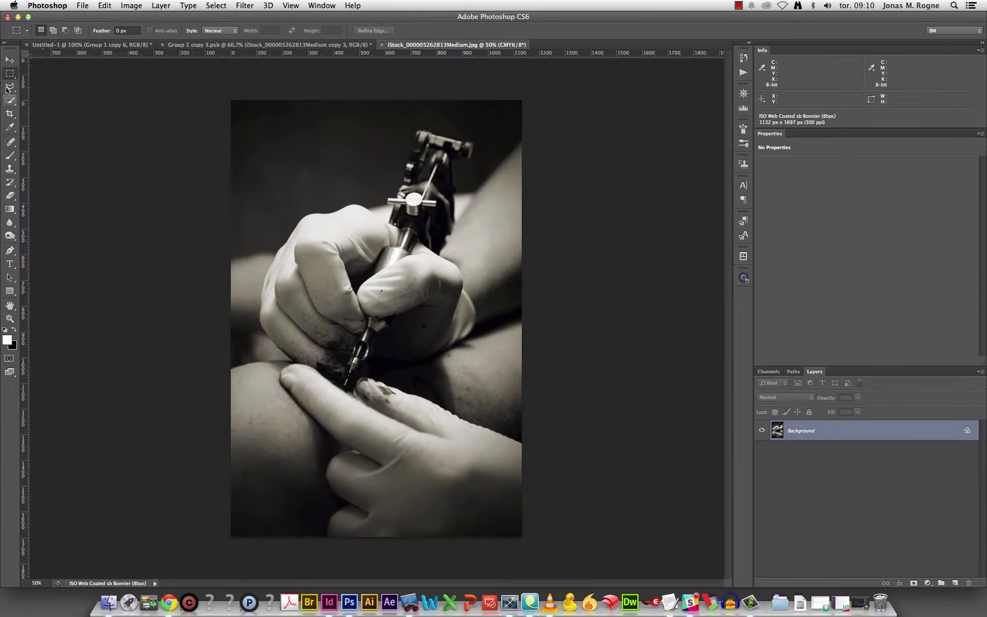
# Place the horse-and-sky iStock photo, rotated 90° and enlarged to fill the document
pyautogui.click(82, 5)
pyautogui.click(92, 175)
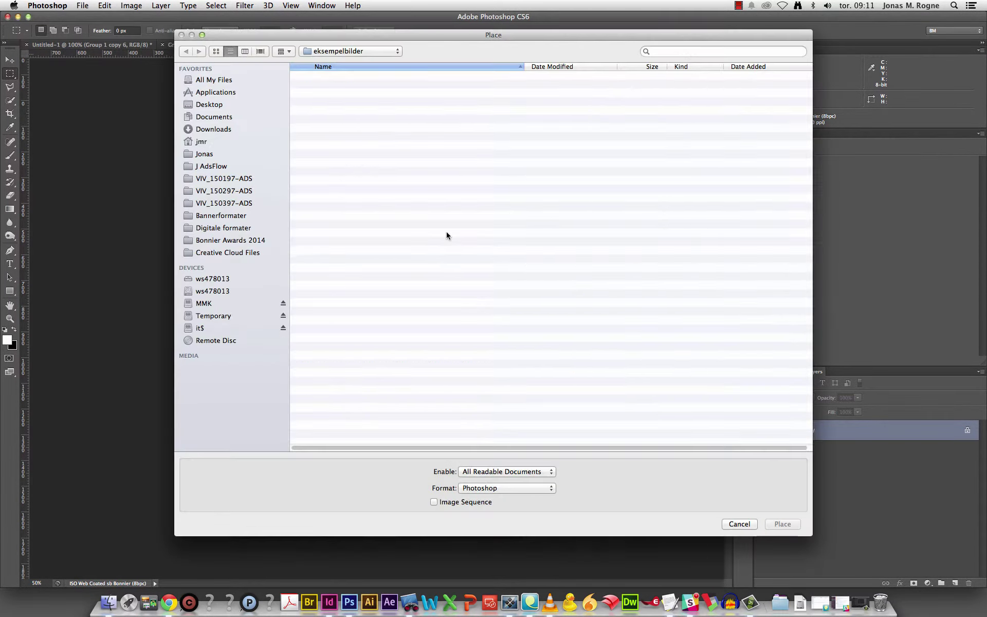
pyautogui.click(329, 388)
pyautogui.press('i')
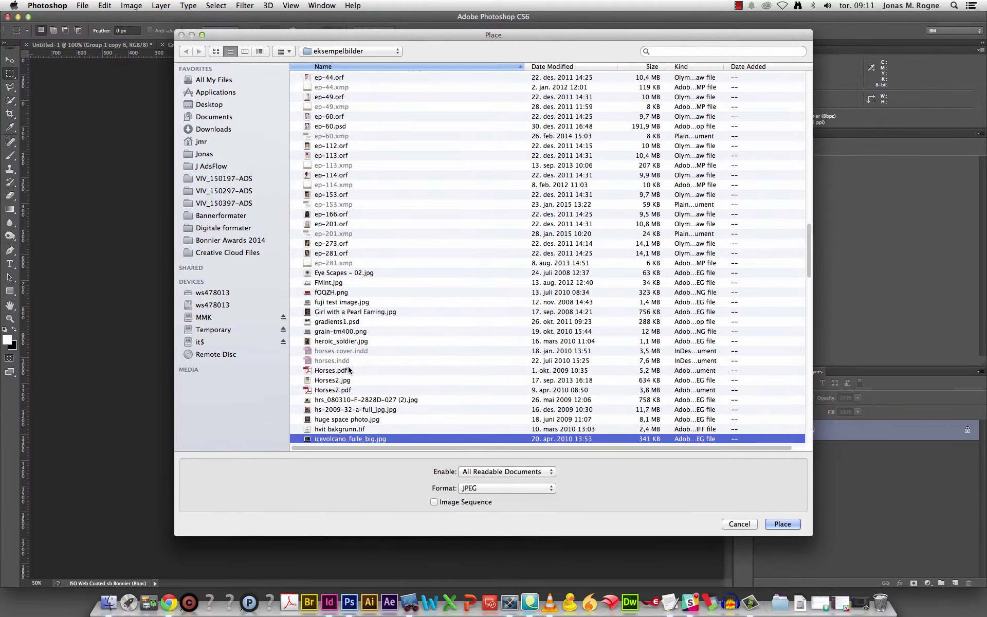
pyautogui.scroll(-5, 352, 369)
pyautogui.click(342, 389)
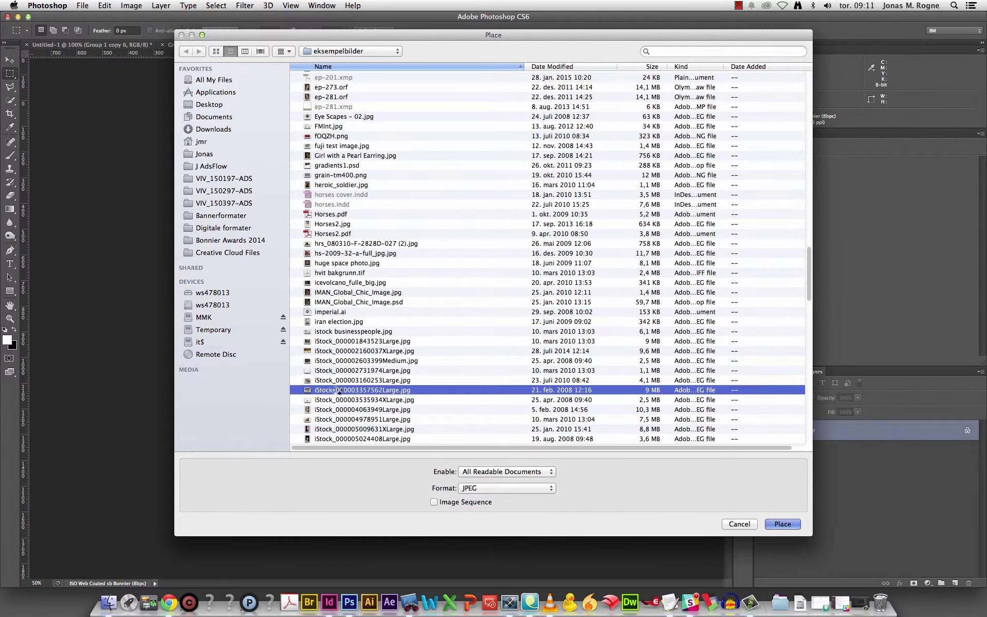
pyautogui.doubleClick(337, 389)
pyautogui.moveTo(207, 195); pyautogui.dragTo(562, 102)
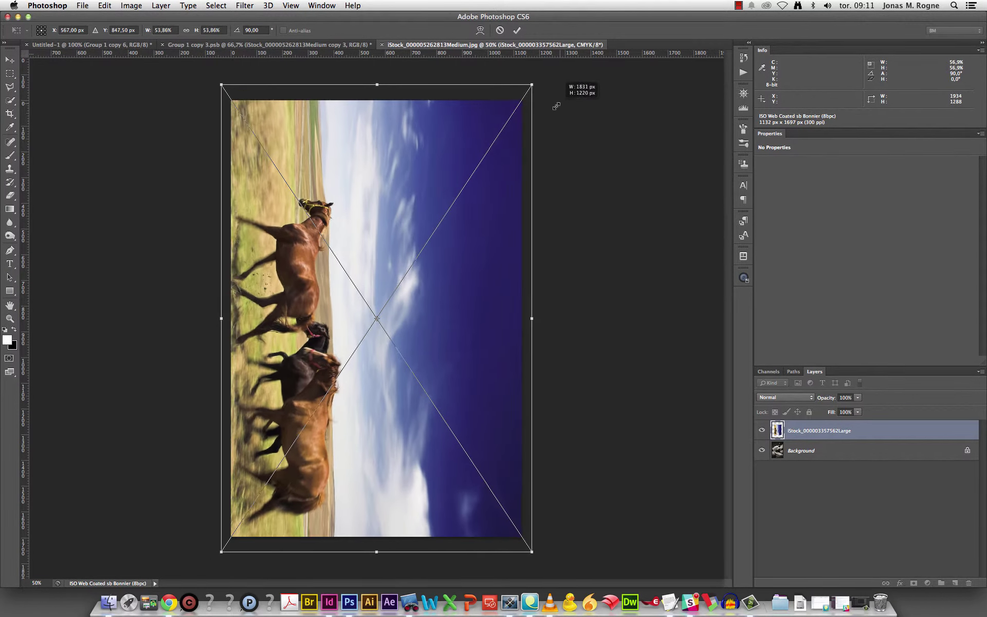
pyautogui.press('Return')
# Flatten, save and close the photo and Group 1 copy 3.psb, then reopen the .psb
pyautogui.press('super+shift+e')
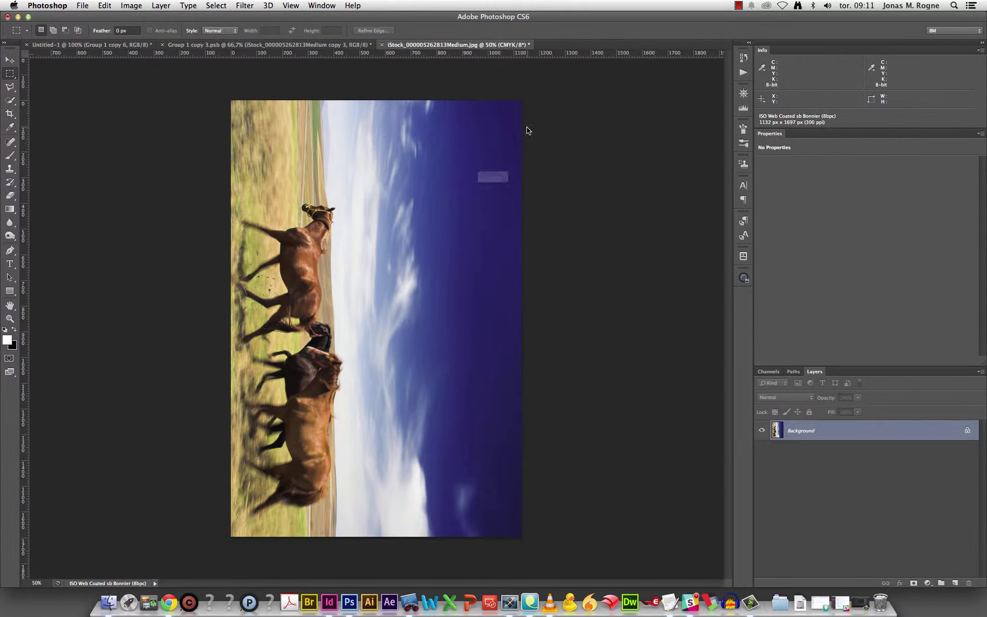
pyautogui.press('super+w')
pyautogui.click(577, 204)
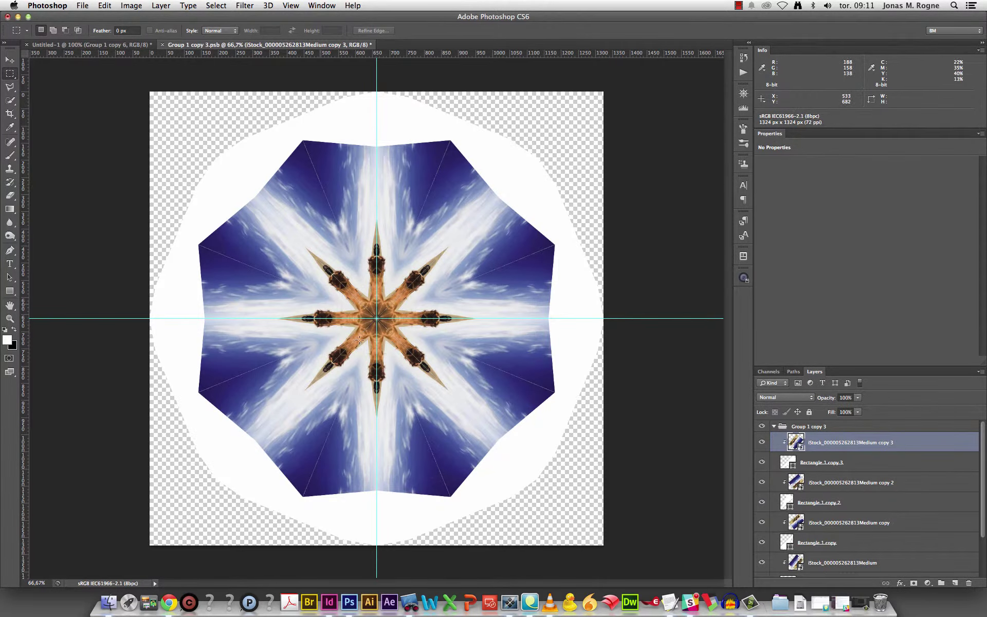
pyautogui.press('super+w')
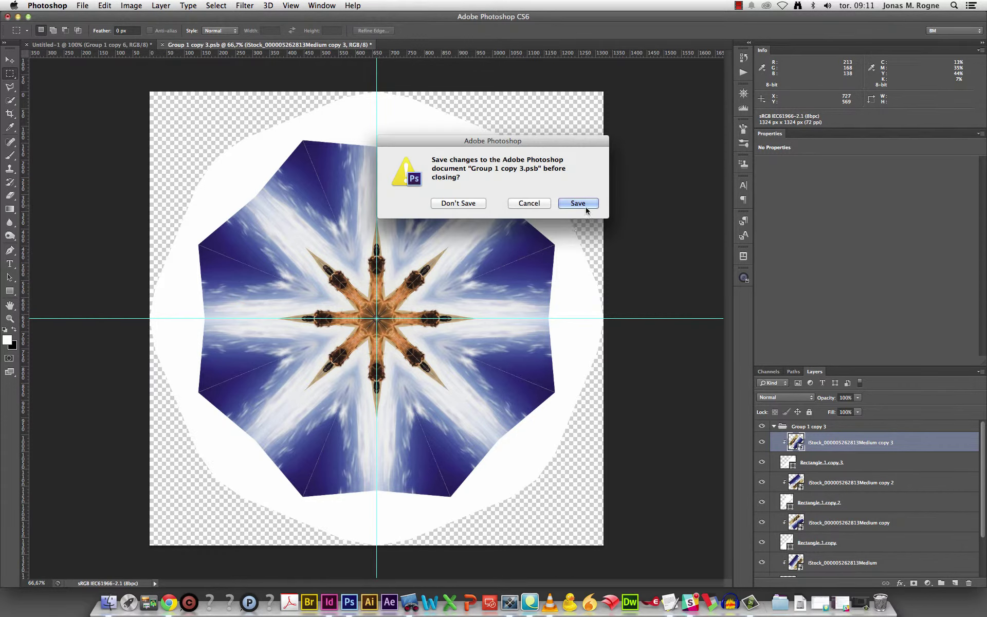
pyautogui.click(577, 202)
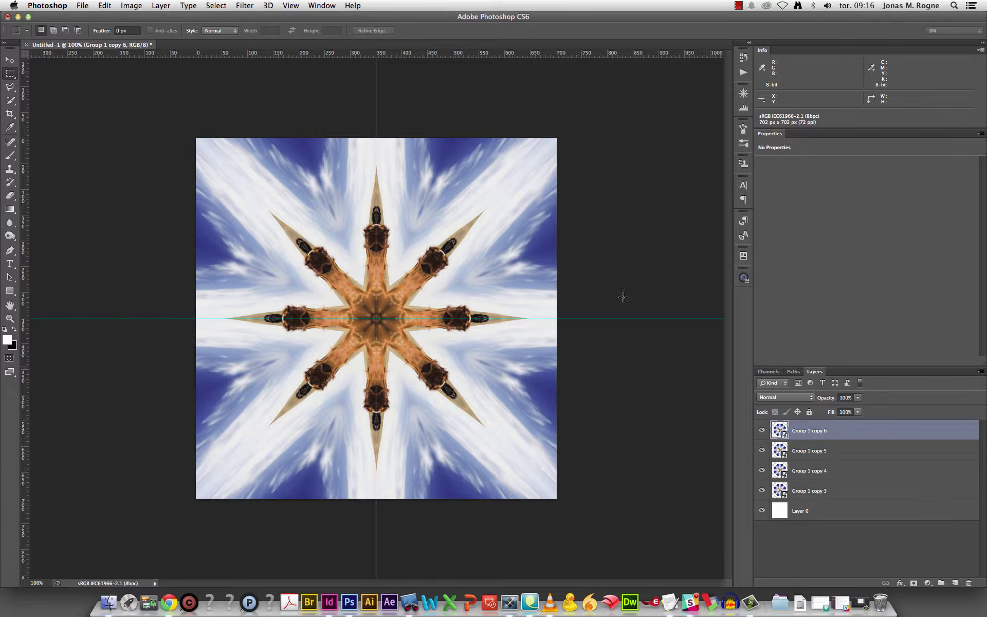
pyautogui.doubleClick(781, 432)
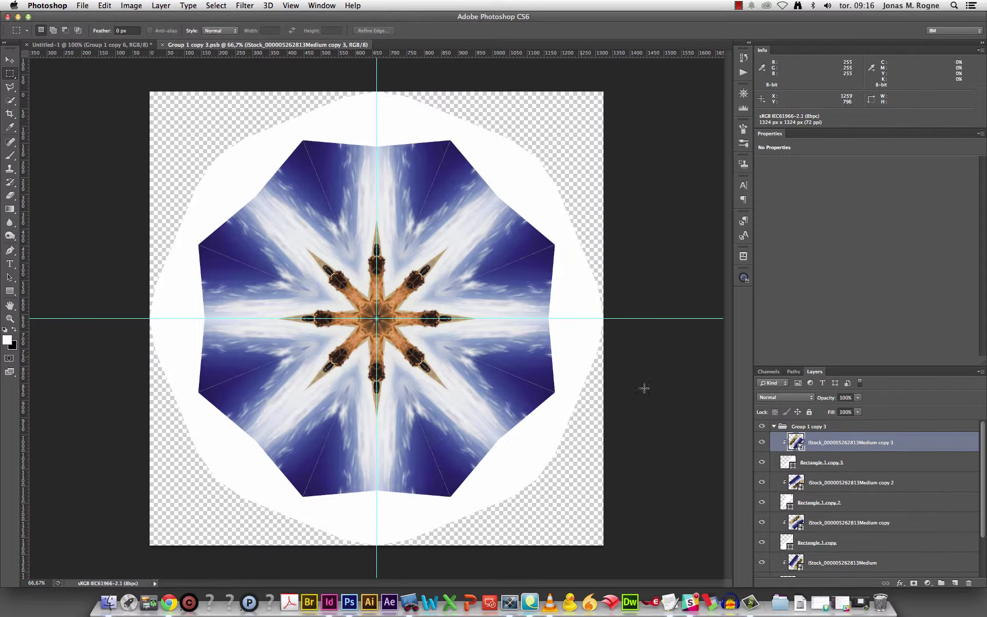
# Resize Group 1 copy 3.psb to 3000 × 3000 px, then save and close it
pyautogui.click(132, 5)
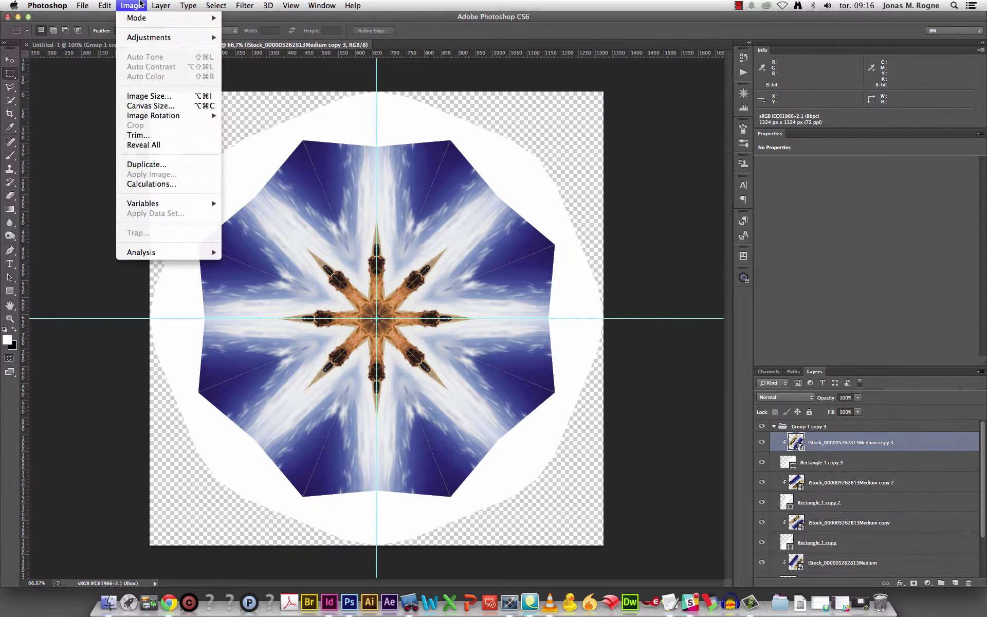
pyautogui.click(149, 96)
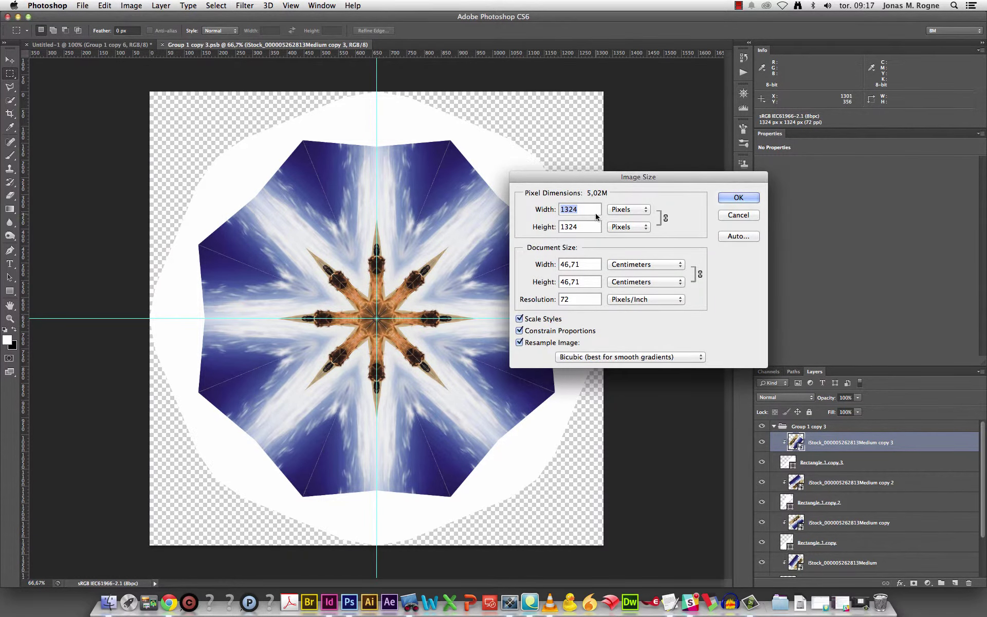
pyautogui.write('3000')
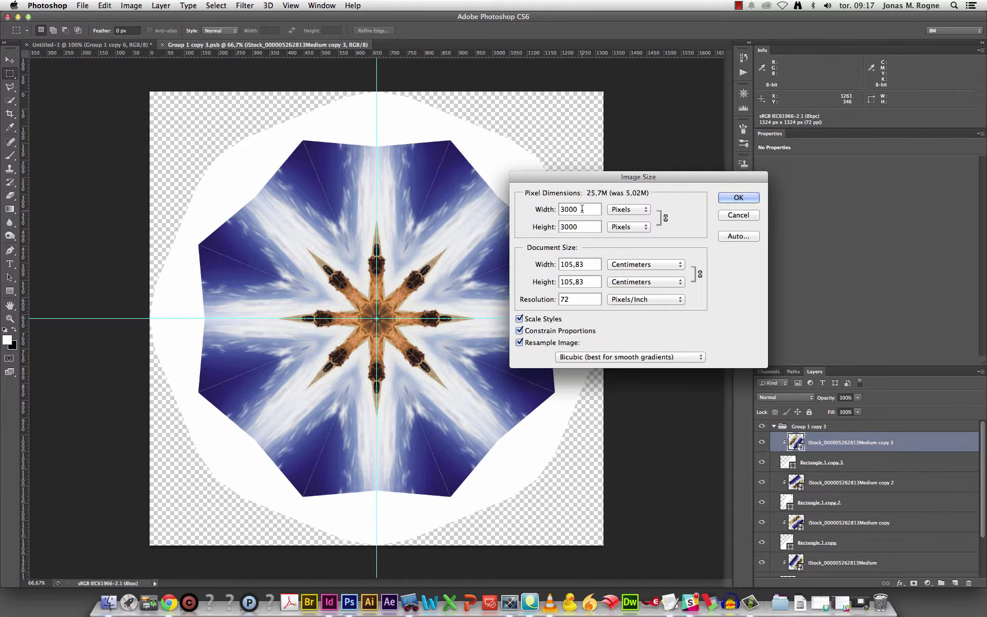
pyautogui.press('Return')
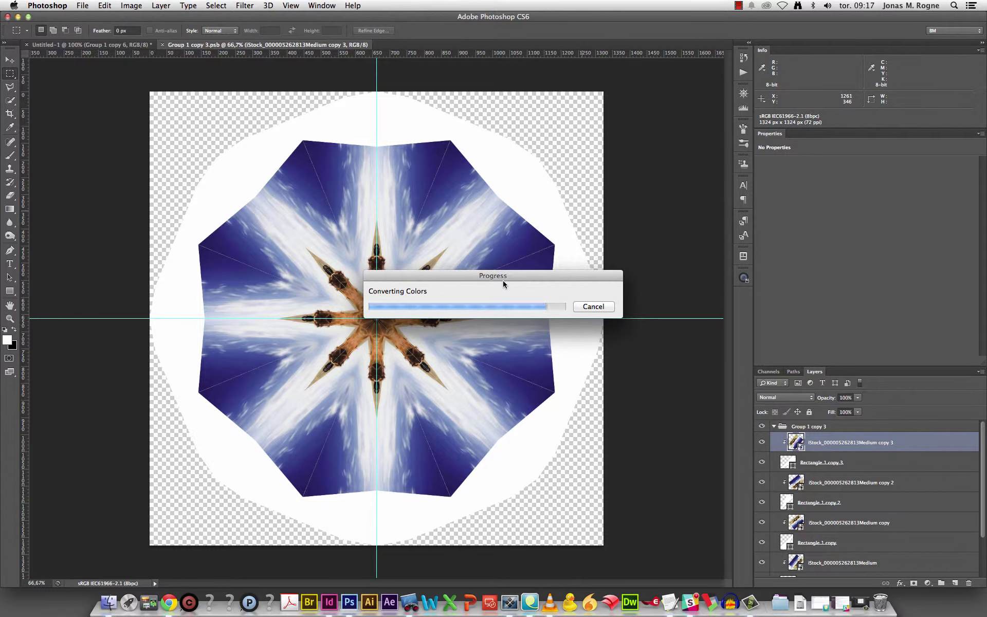
pyautogui.press('super+1')
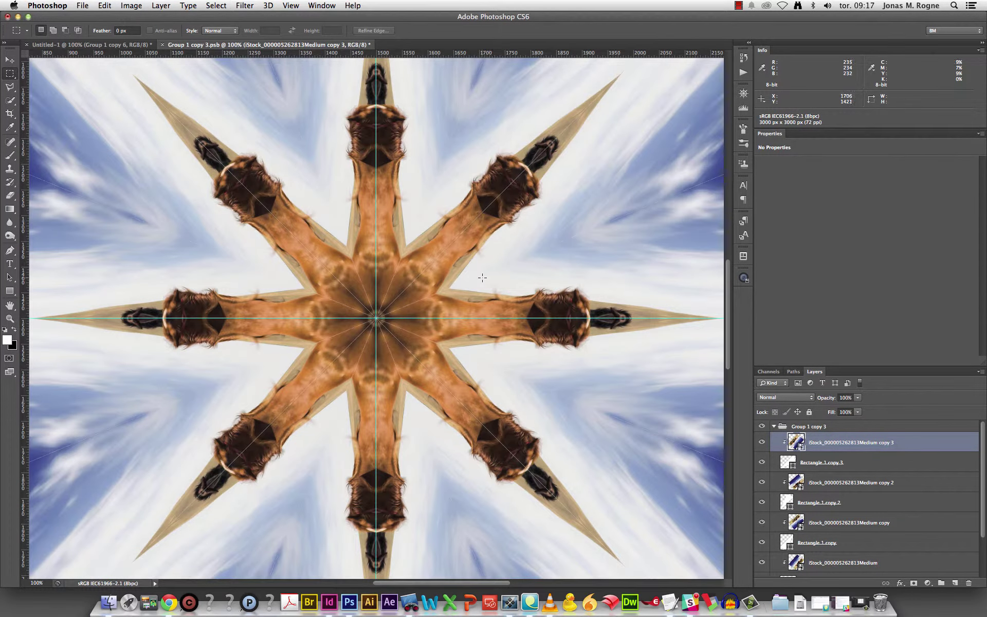
pyautogui.press('super+plus')
pyautogui.press('super+plus')
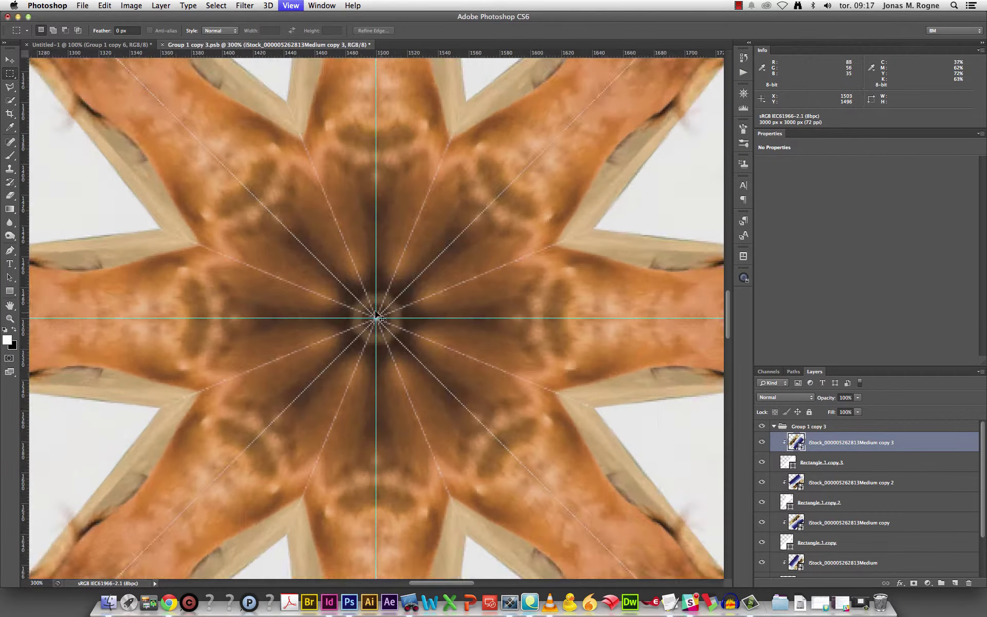
pyautogui.press('super+minus')
pyautogui.press('super+minus')
pyautogui.press('super+minus')
pyautogui.press('super+minus')
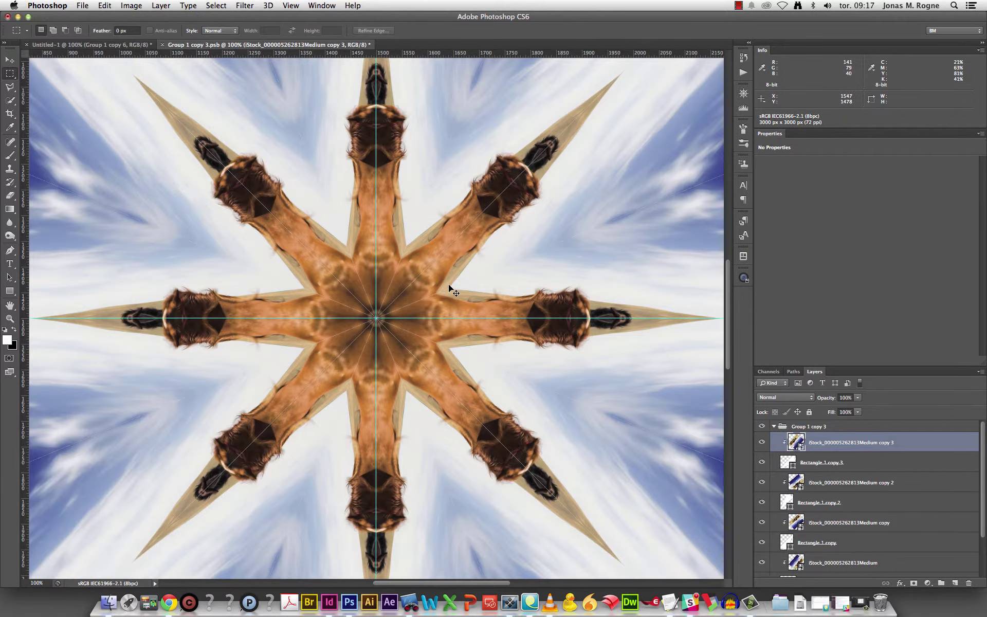
pyautogui.press('super+w')
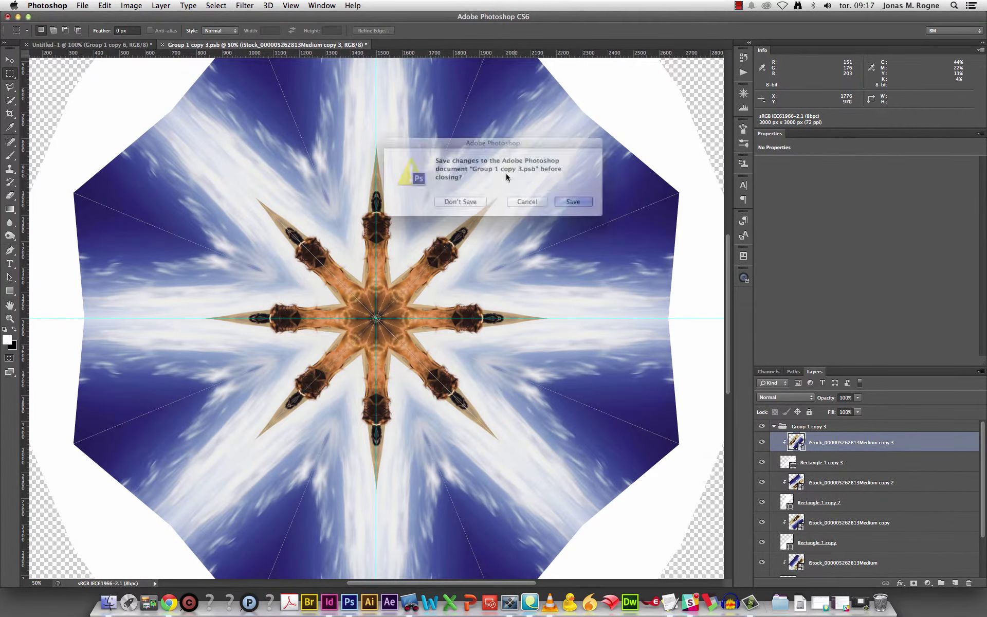
pyautogui.press('Return')
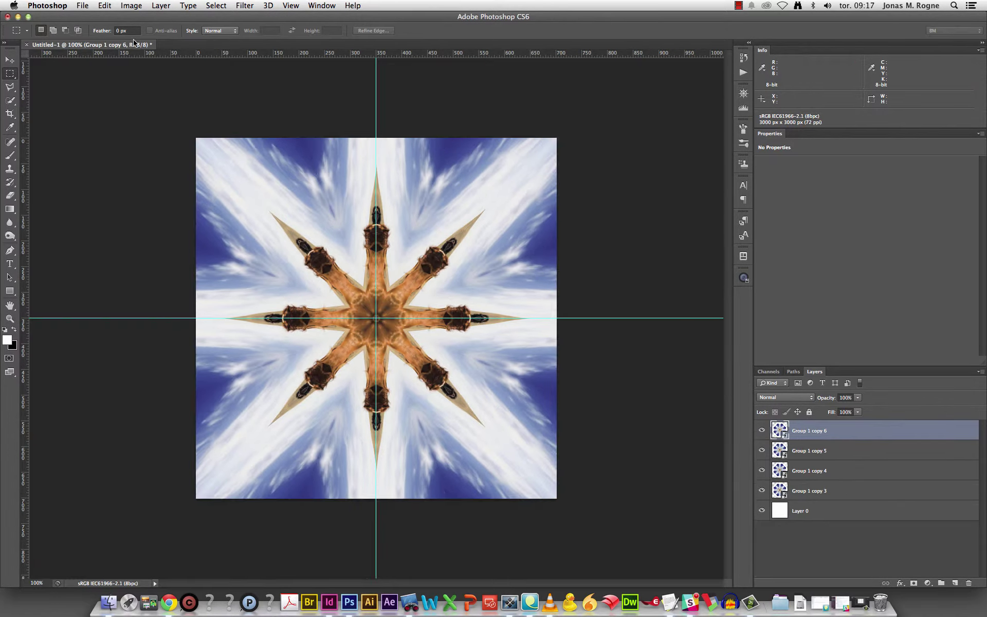
# Crop Untitled-1 to a 1590 × 1590 px square around the mandala, then view it at 100%
pyautogui.press('super+minus')
pyautogui.press('super+minus')
pyautogui.press('super+minus')
pyautogui.press('super+minus')
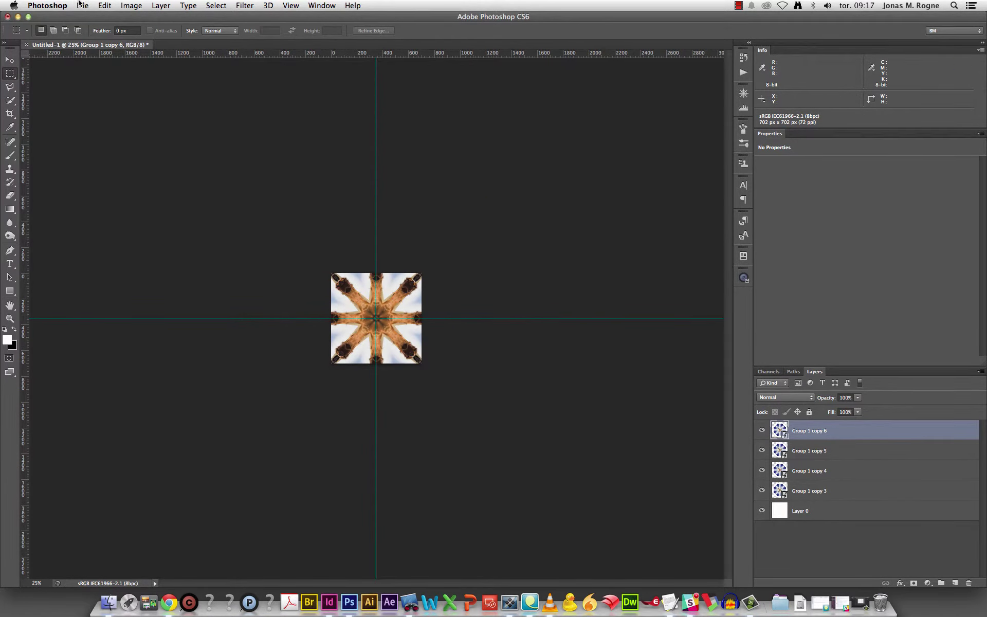
pyautogui.press('c')
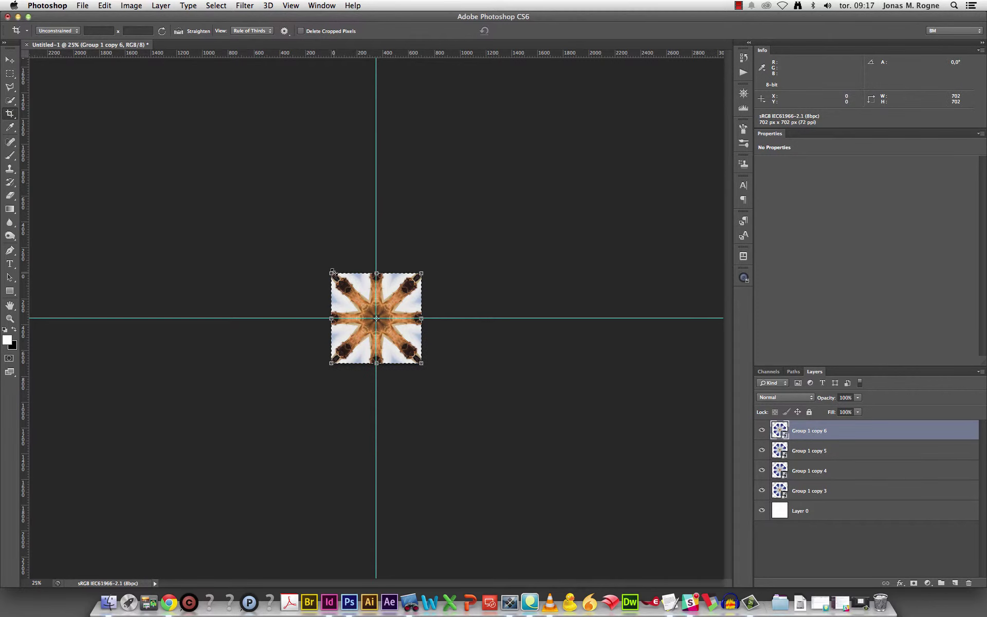
pyautogui.moveTo(332, 271); pyautogui.dragTo(119, 59)
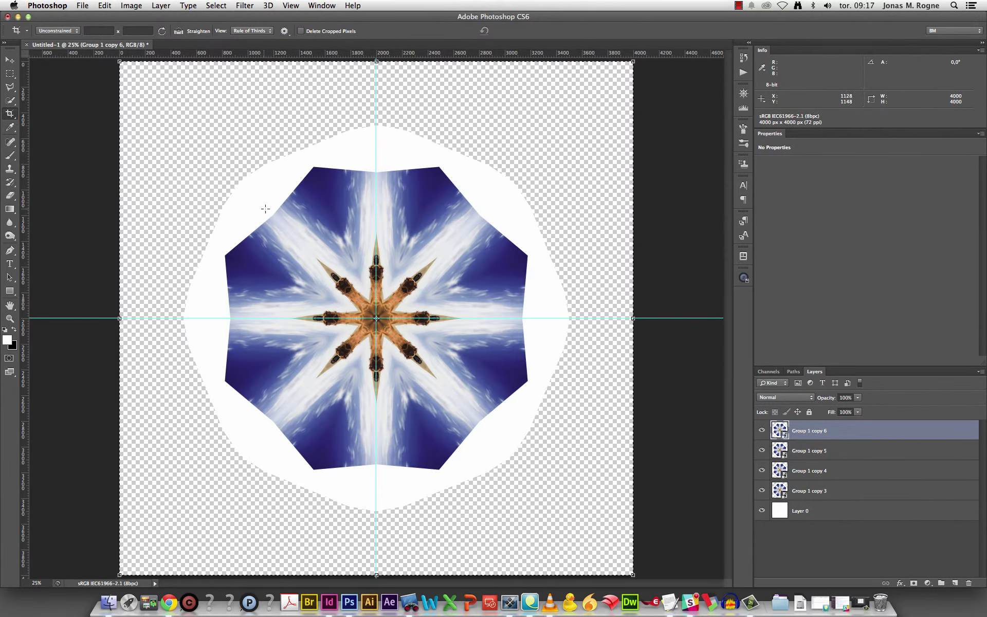
pyautogui.moveTo(121, 64); pyautogui.dragTo(269, 222)
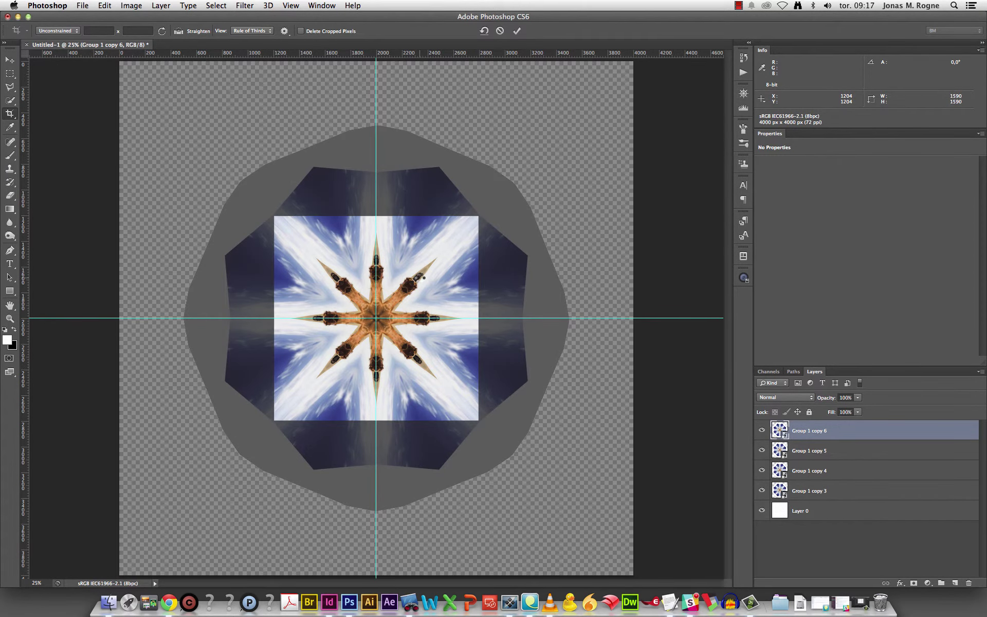
pyautogui.press('Return')
pyautogui.press('super+plus')
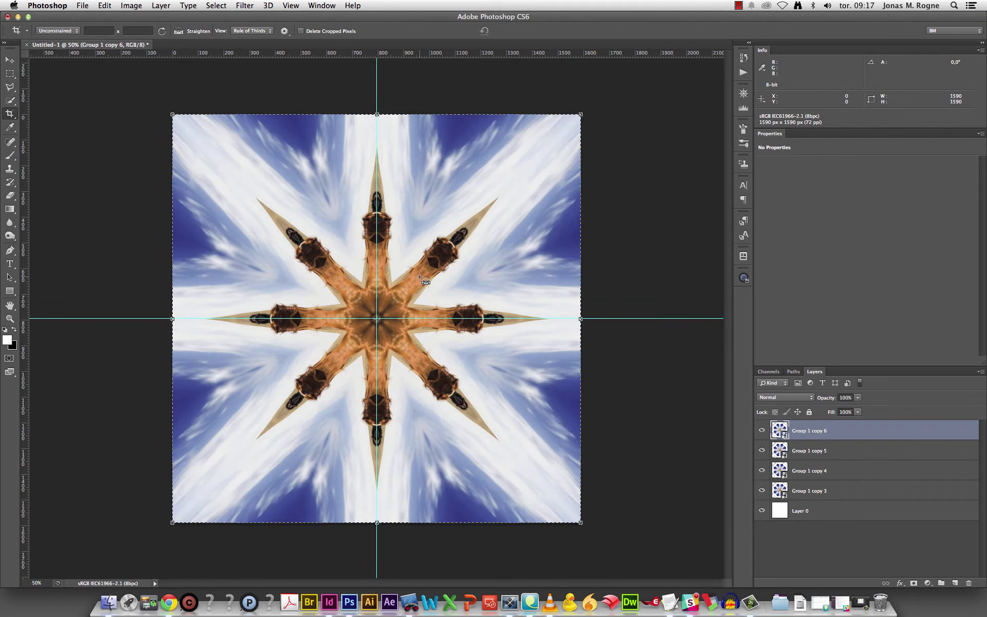
pyautogui.press('super+plus')
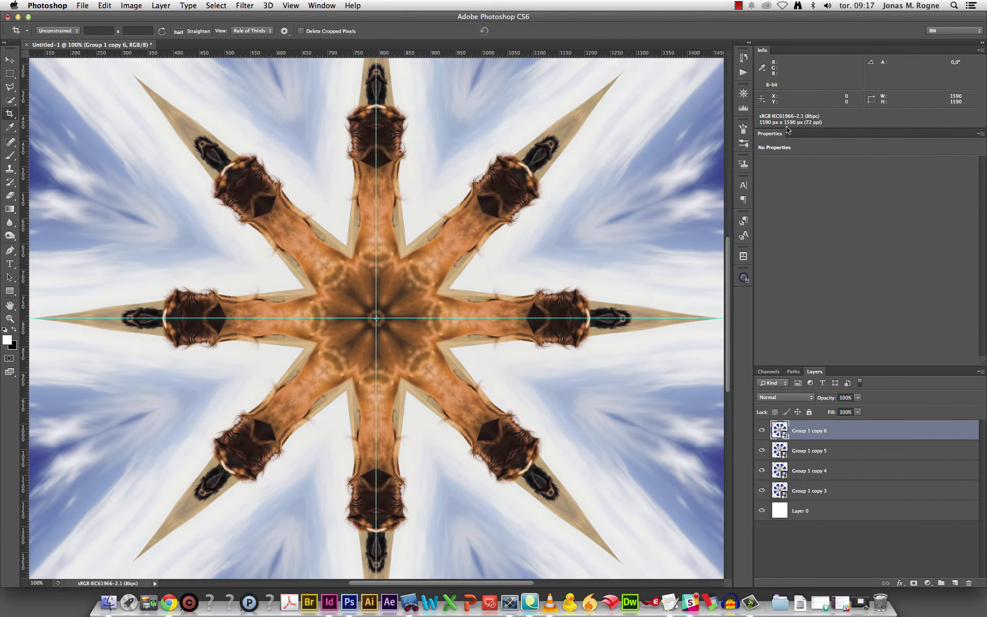
pyautogui.press('super+plus')
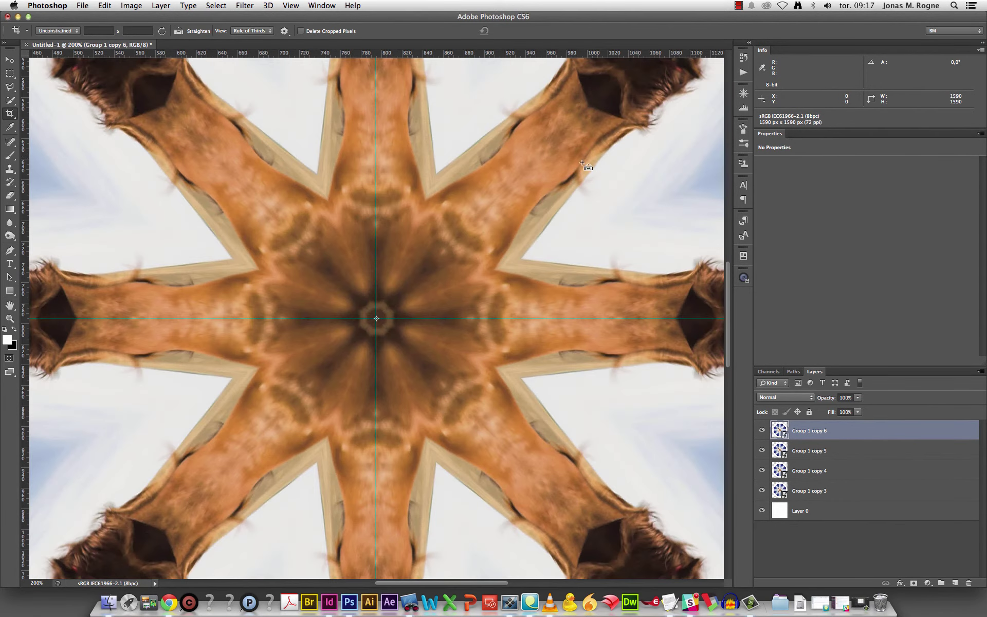
pyautogui.press('super+minus')
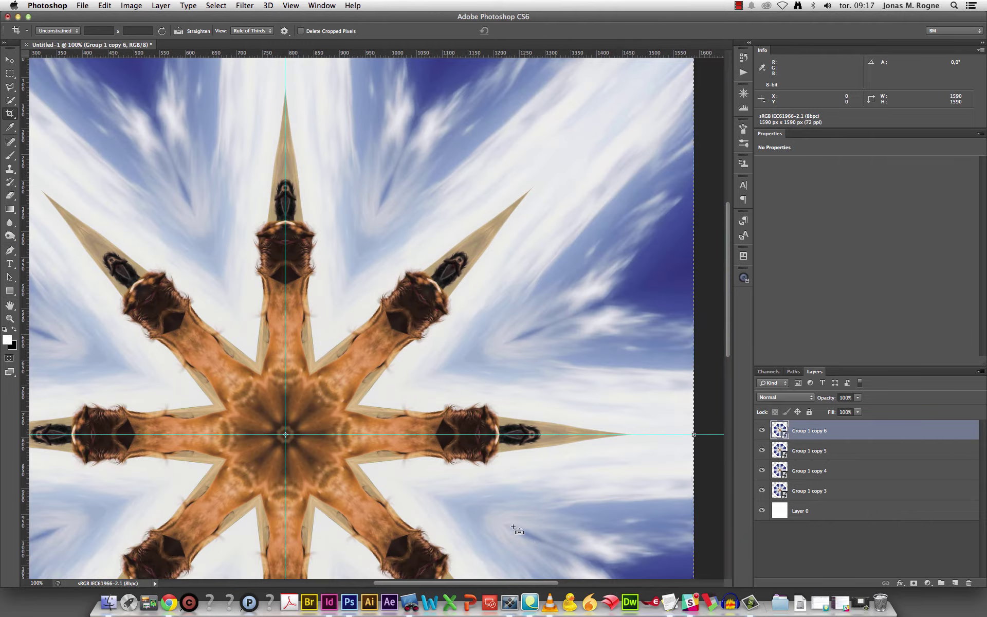